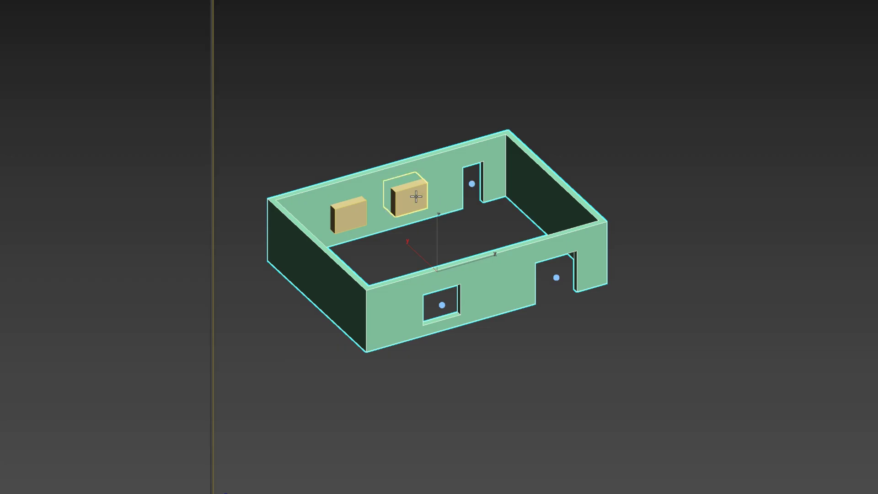
{"action": "left_click", "coordinate": [409, 197]}
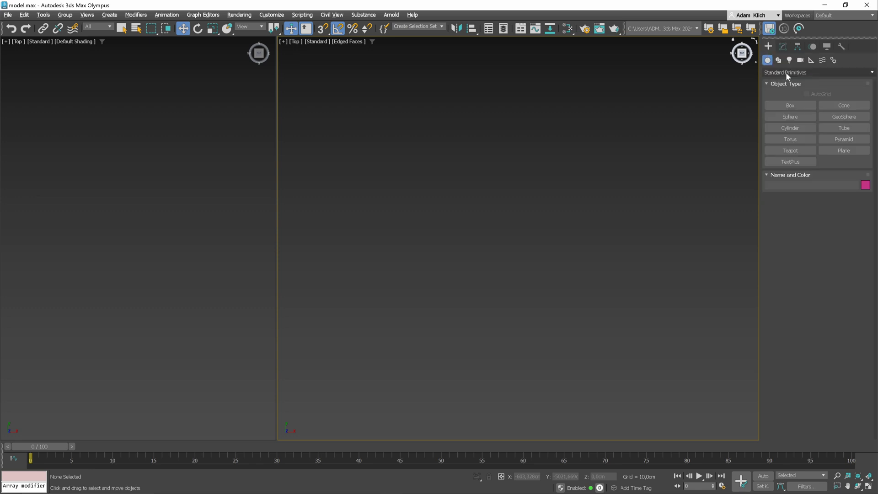
{"action": "left_click", "coordinate": [788, 73]}
{"action": "left_click", "coordinate": [781, 100]}
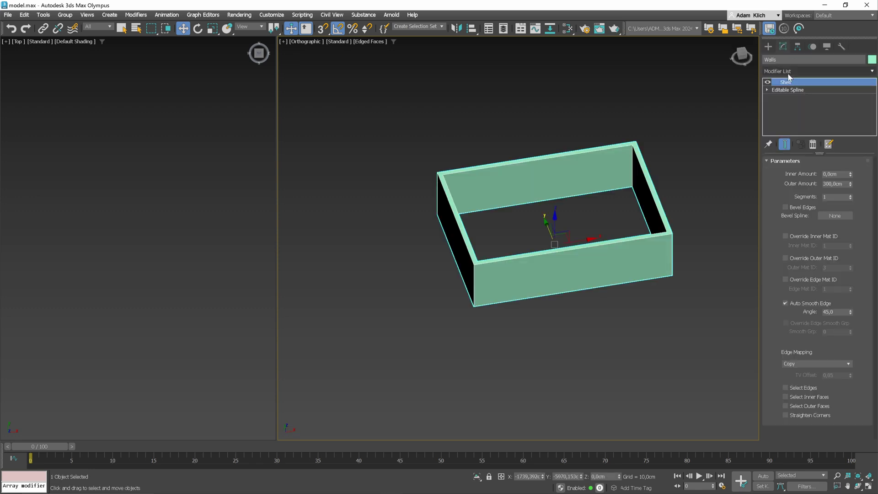
- Add a Boolean modifier to the Walls object above its Shell modifier
{"action": "left_click", "coordinate": [787, 73]}
{"action": "type", "text": "boo"}
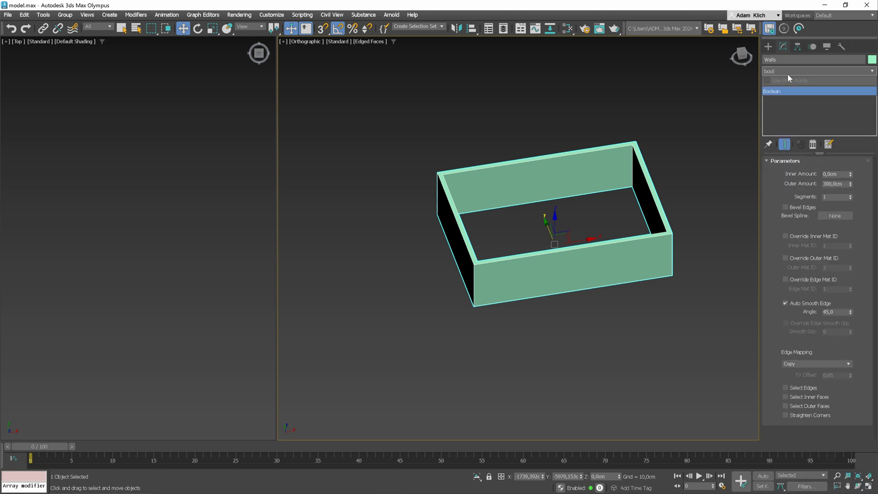
{"action": "type", "text": "l"}
{"action": "left_click", "coordinate": [783, 91]}
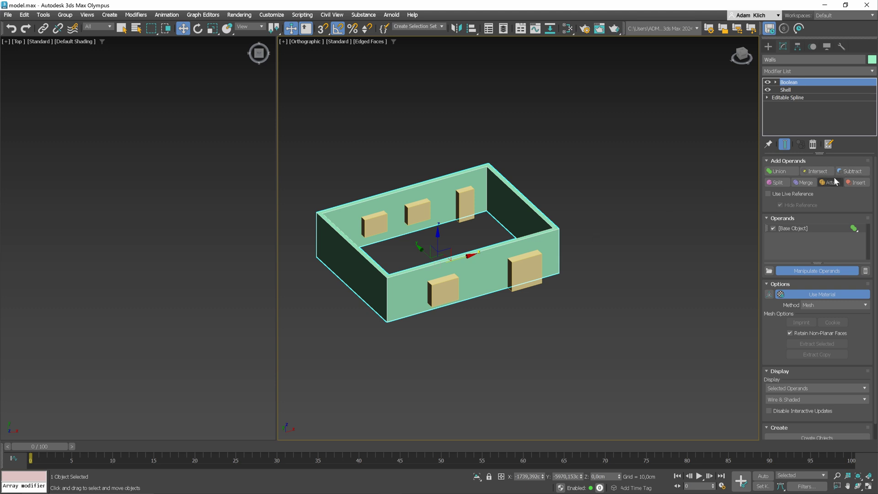
- Subtract the large door box from the front wall with Use Live Reference turned off
{"action": "left_click", "coordinate": [771, 194]}
{"action": "left_click", "coordinate": [776, 196]}
{"action": "left_click", "coordinate": [849, 172]}
{"action": "left_click", "coordinate": [525, 270]}
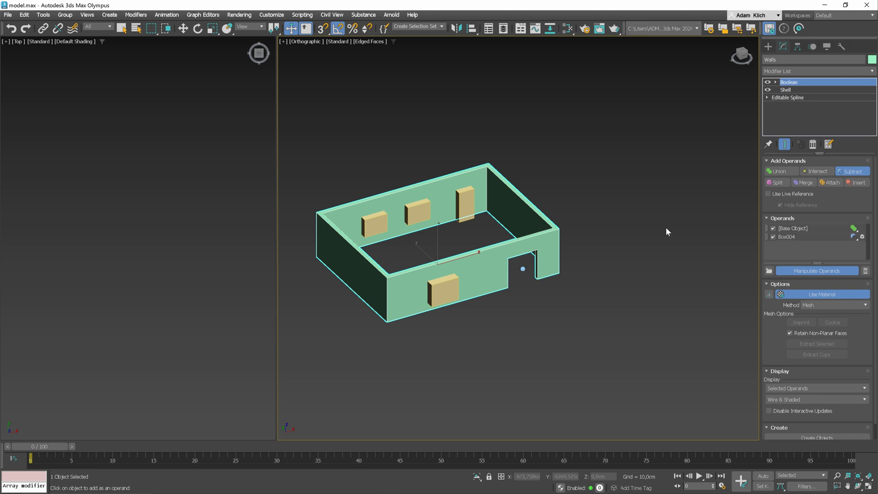
{"action": "left_click", "coordinate": [851, 172]}
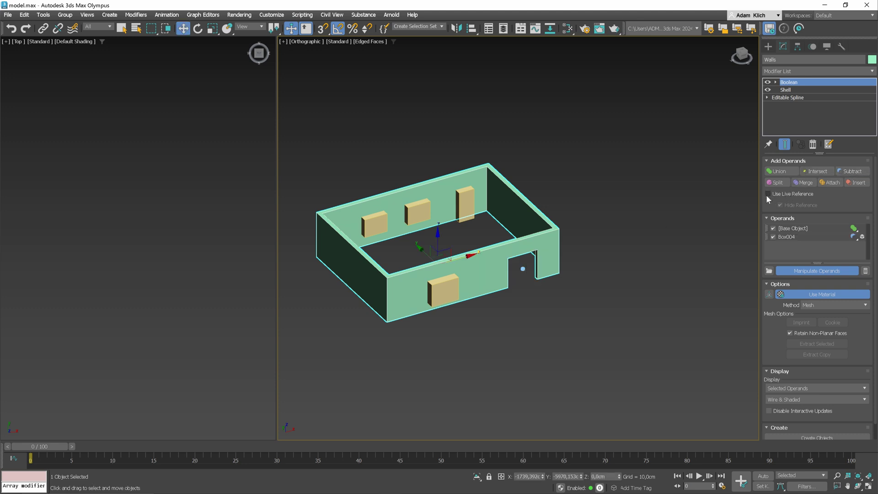
- Subtract the front wall's window box with Use Live Reference enabled, and unhide all objects
{"action": "left_click", "coordinate": [777, 195]}
{"action": "left_click", "coordinate": [851, 171]}
{"action": "left_click", "coordinate": [440, 284]}
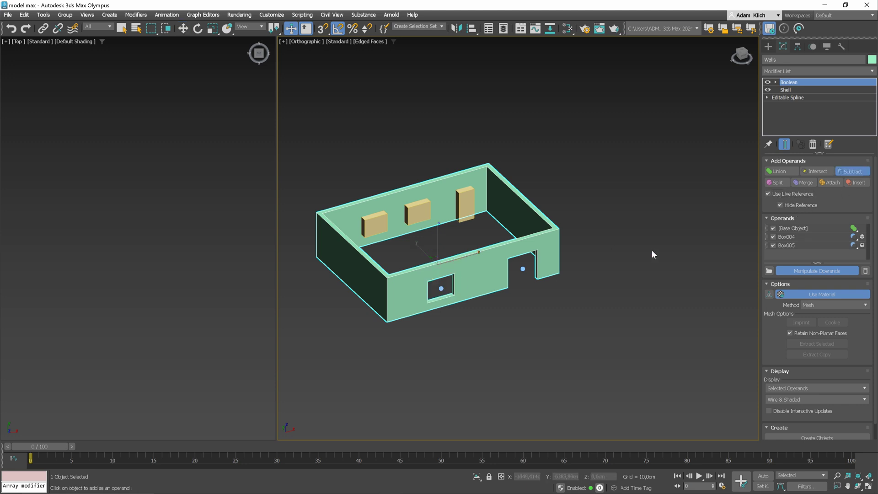
{"action": "left_click", "coordinate": [851, 171]}
{"action": "right_click", "coordinate": [588, 283]}
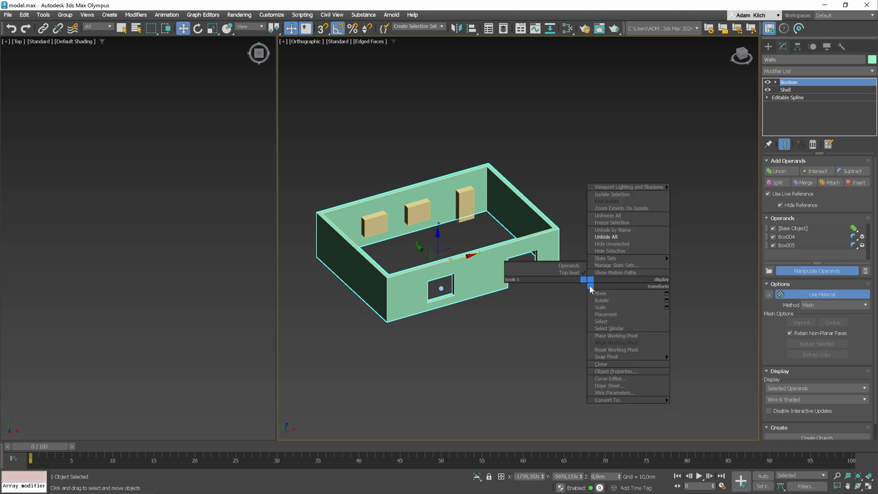
{"action": "left_click", "coordinate": [607, 237]}
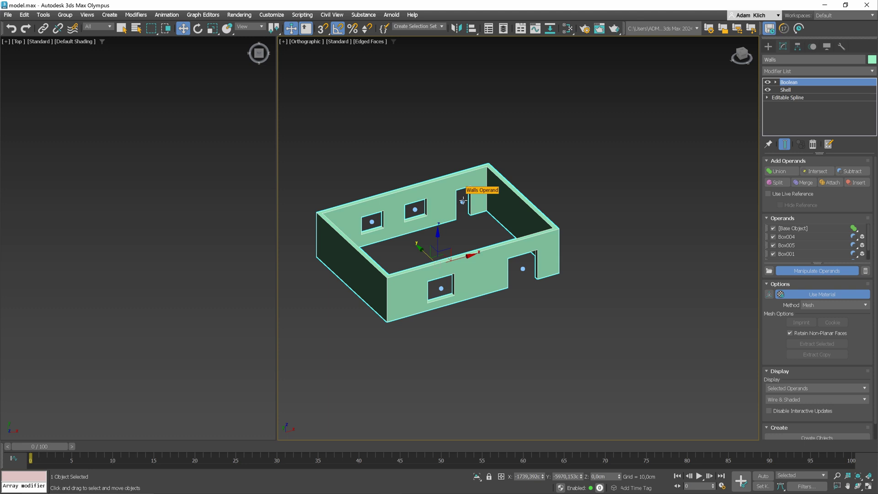
- Rename the Box001 operand of the back wall's door opening to "Doors 100"
{"action": "left_click", "coordinate": [787, 253]}
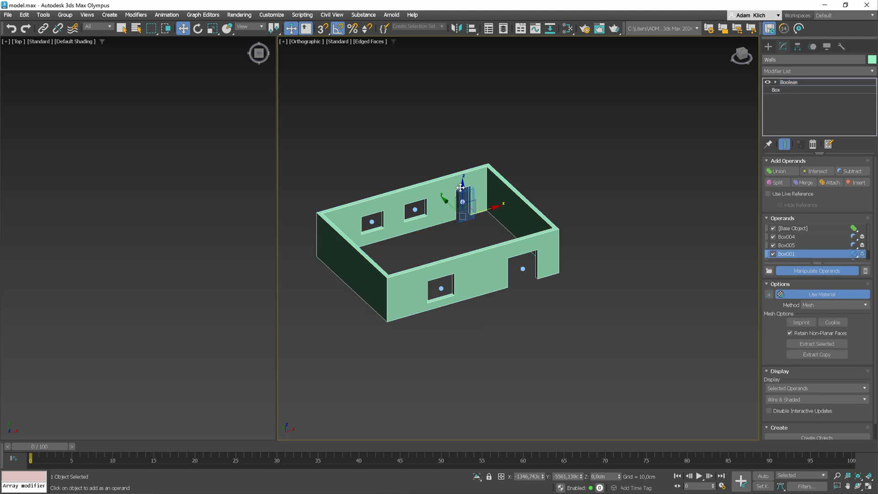
{"action": "right_click", "coordinate": [789, 254]}
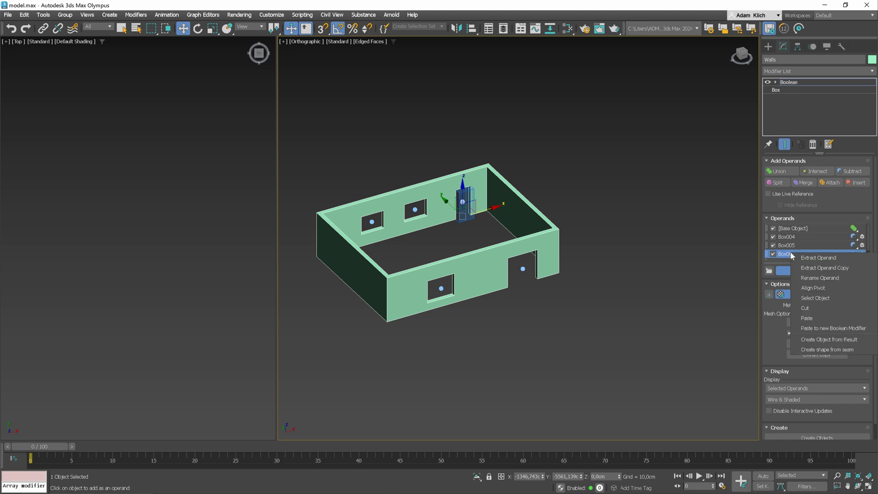
{"action": "left_click", "coordinate": [827, 278]}
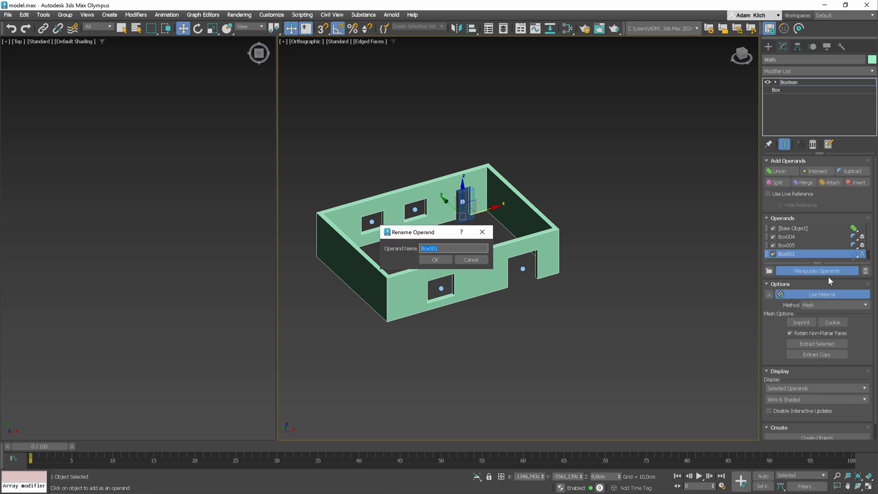
{"action": "type", "text": "Doors 100"}
{"action": "left_click", "coordinate": [434, 259]}
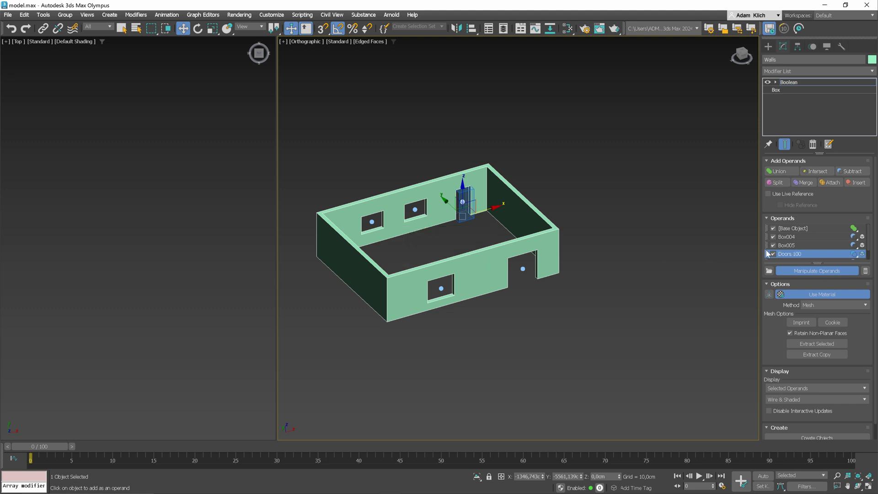
- Rename the Box005 operand of the front wall's window opening to "Window 150"
{"action": "left_click", "coordinate": [791, 245]}
{"action": "right_click", "coordinate": [791, 245]}
{"action": "left_click", "coordinate": [818, 272]}
{"action": "type", "text": "W"}
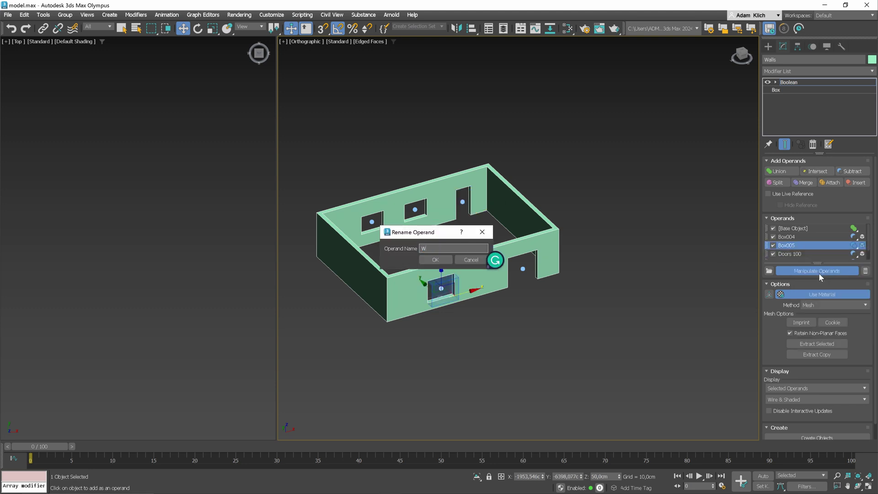
{"action": "type", "text": "indow 150"}
{"action": "key", "text": "Return"}
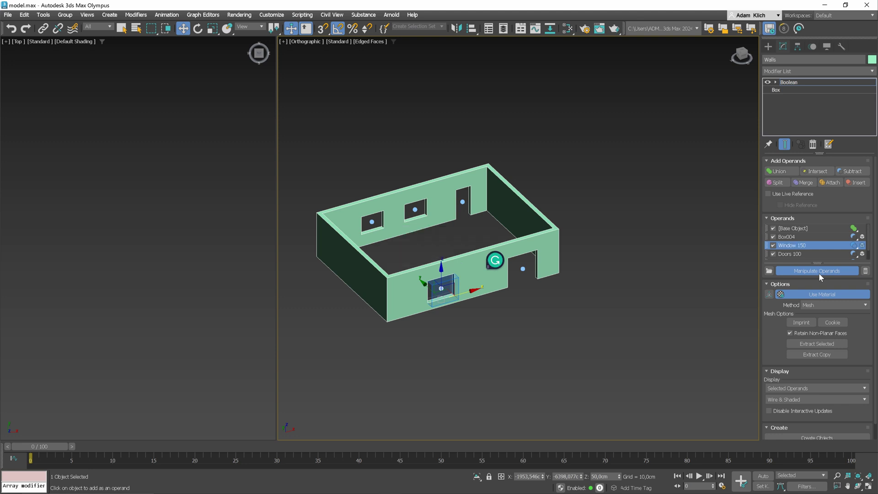
- Move the Doors 100 operand by -20 cm along X using offset coordinate entry
{"action": "left_click", "coordinate": [463, 201]}
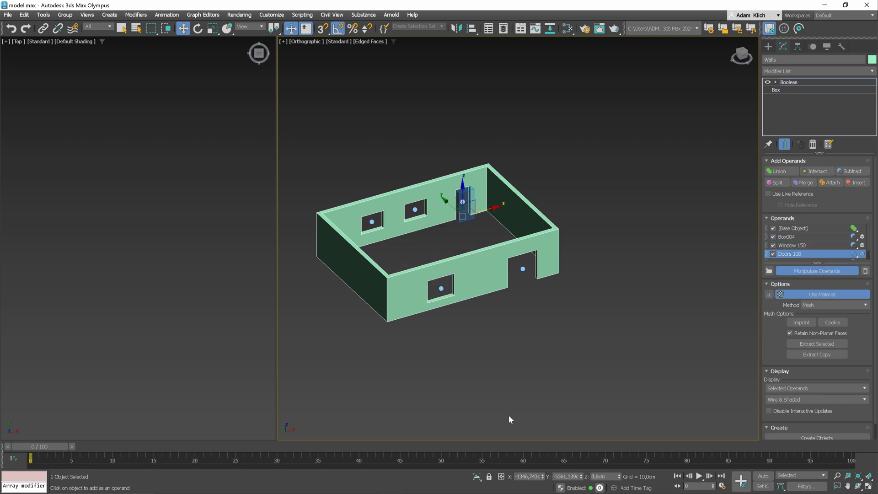
{"action": "left_click", "coordinate": [501, 477]}
{"action": "type", "text": "-20"}
{"action": "key", "text": "Return"}
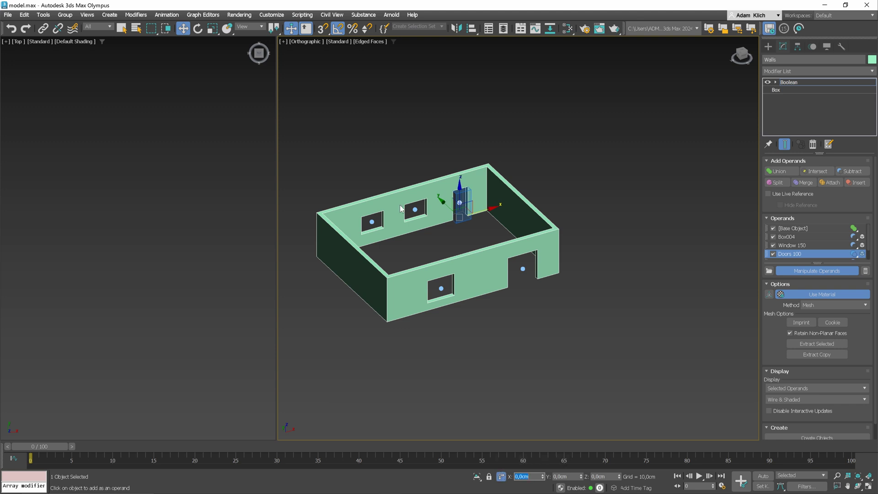
- Set the box width of the back wall's middle window operand, next to the door, to 160 cm
{"action": "left_click", "coordinate": [415, 210]}
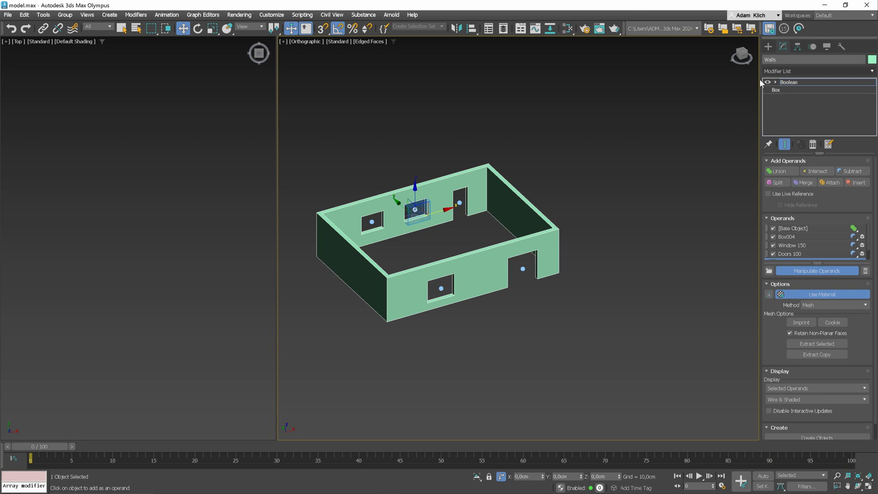
{"action": "left_click", "coordinate": [778, 89]}
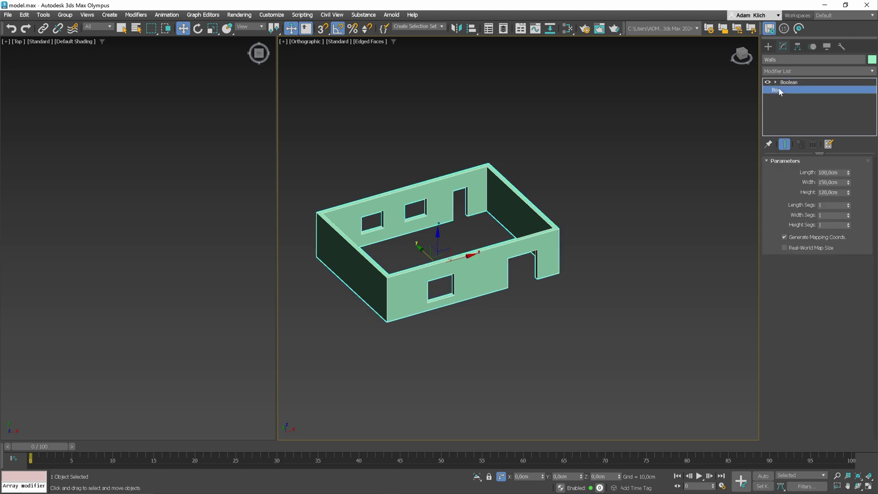
{"action": "double_click", "coordinate": [830, 182]}
{"action": "type", "text": "160"}
{"action": "key", "text": "Return"}
{"action": "left_click", "coordinate": [804, 71]}
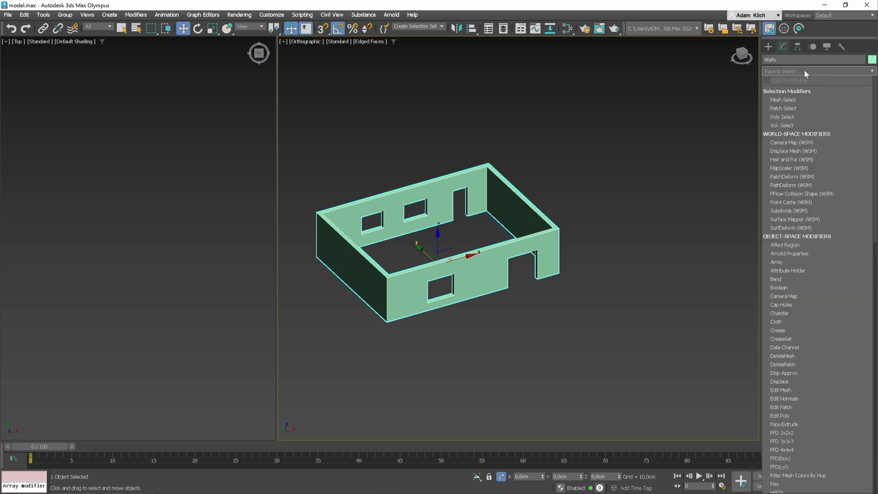
{"action": "left_click", "coordinate": [709, 92]}
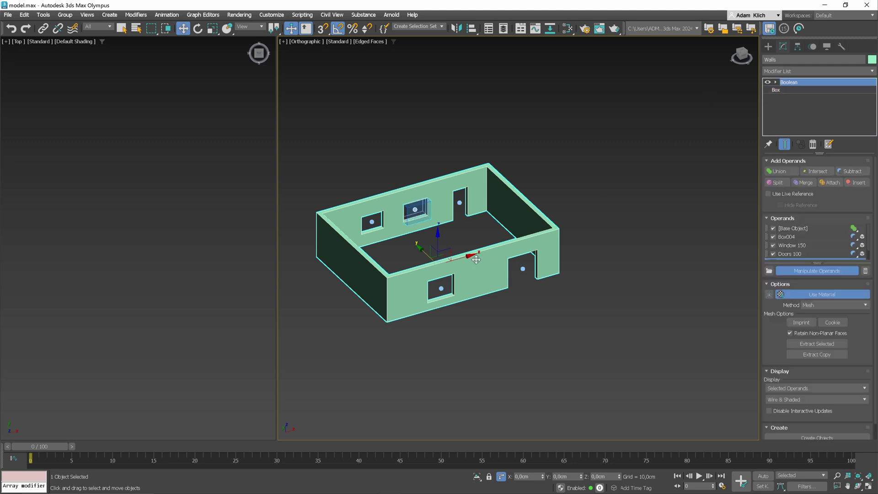
- Delete the back wall's window operand farthest from the door and clone the neighbouring window operand into its place
{"action": "left_click", "coordinate": [372, 221]}
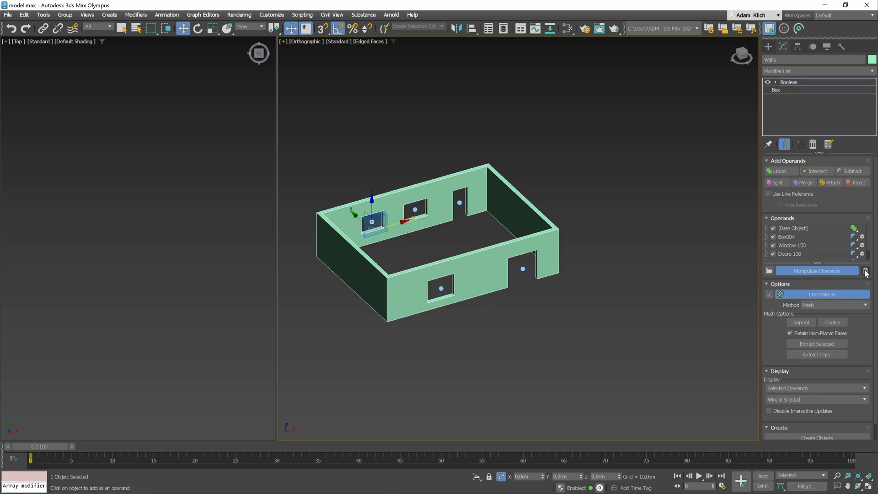
{"action": "left_click", "coordinate": [864, 271]}
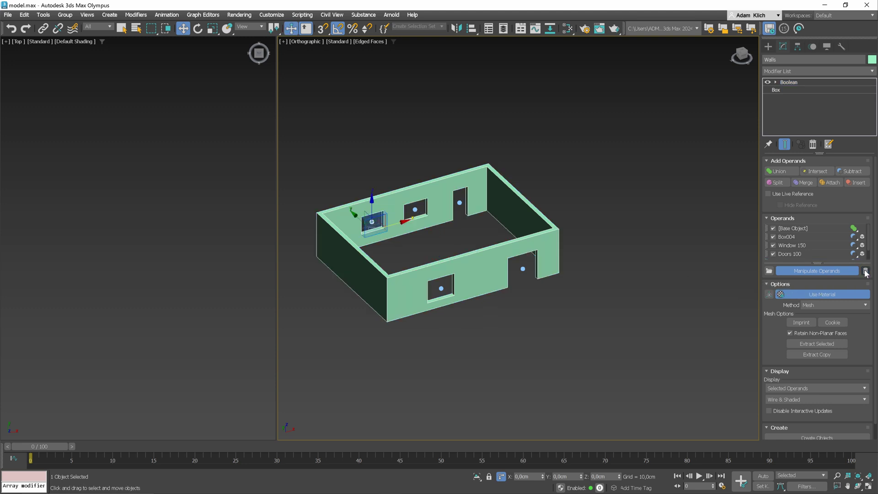
{"action": "left_click", "coordinate": [419, 214]}
{"action": "left_click_drag", "start_coordinate": [438, 214], "coordinate": [390, 227]}
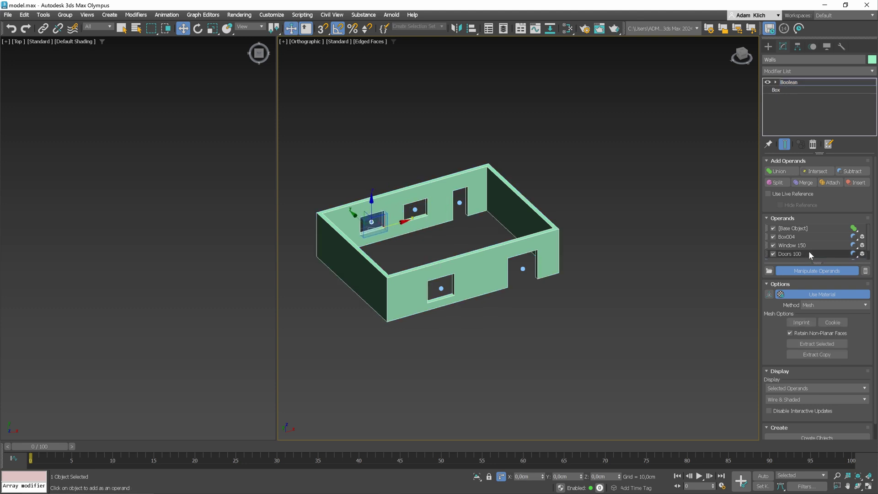
- Cut the cloned window operand, Operand01, from the Boolean's operand list
{"action": "scroll", "coordinate": [809, 253], "scroll_direction": "down", "scroll_amount": 2}
{"action": "left_click", "coordinate": [793, 254]}
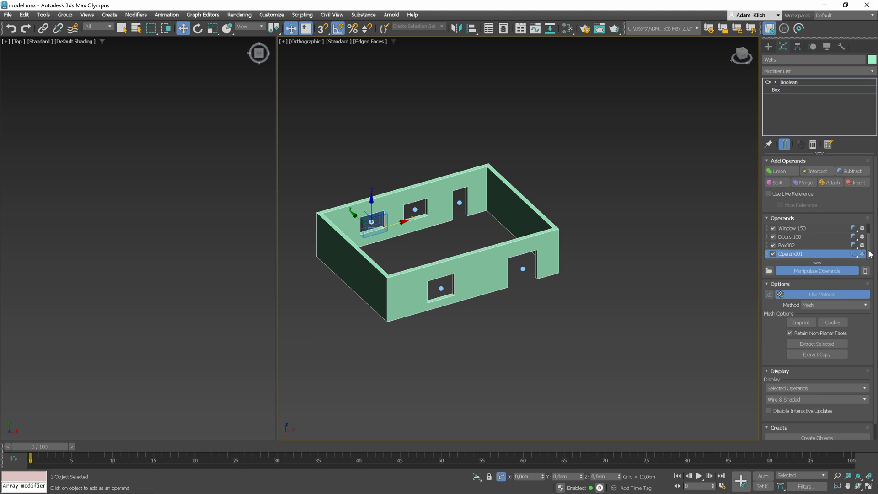
{"action": "right_click", "coordinate": [792, 252]}
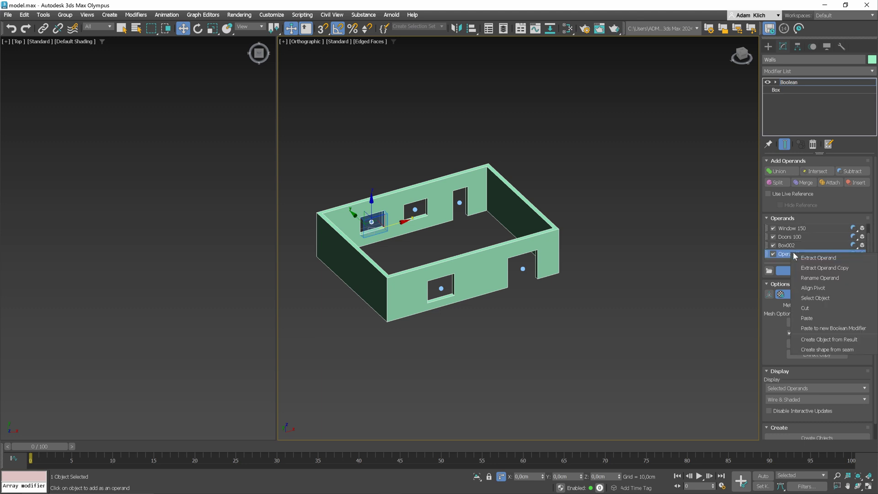
{"action": "left_click", "coordinate": [816, 308]}
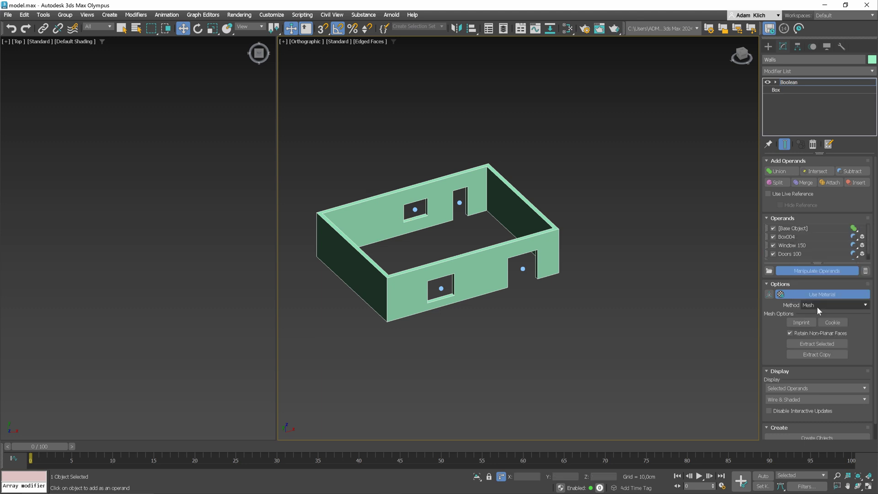
- Clone the remaining back window operand rotated -90 degrees about Z and move the clone along the wall, away from the door
{"action": "left_click", "coordinate": [797, 259]}
{"action": "key", "text": "e"}
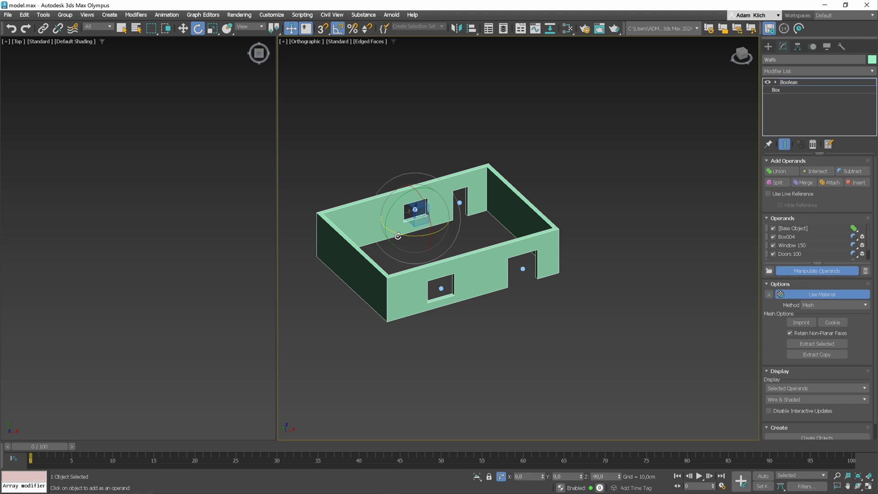
{"action": "key", "text": "w"}
{"action": "left_click_drag", "start_coordinate": [431, 217], "coordinate": [405, 223]}
{"action": "key", "text": "r"}
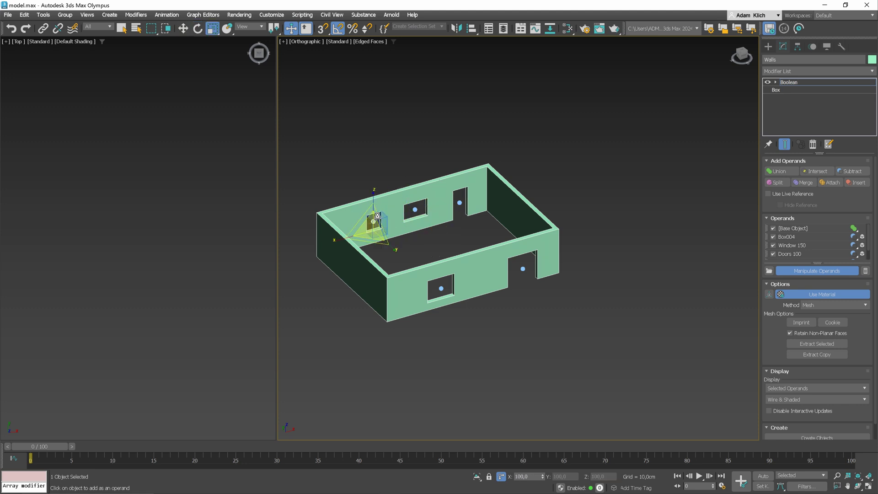
{"action": "key", "text": "w"}
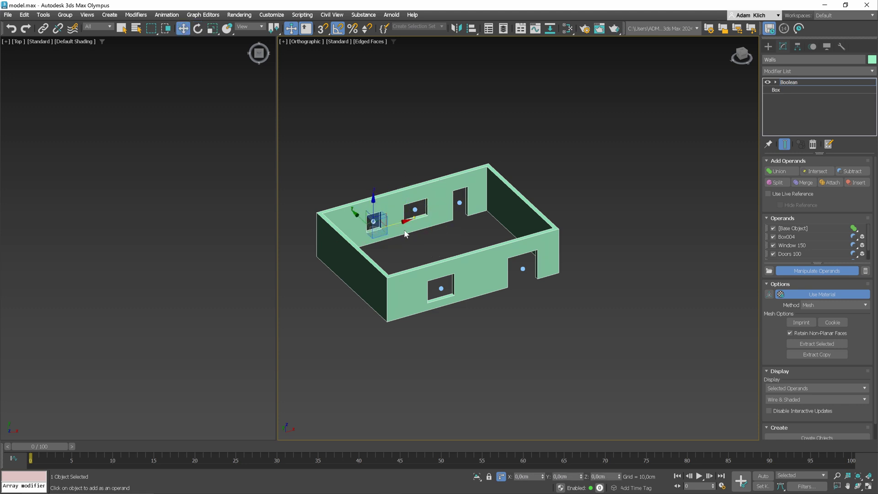
- Extract the rotated window operand Operand01 from the Boolean and try moving the extracted box into the room and back to the wall
{"action": "scroll", "coordinate": [777, 243], "scroll_direction": "down", "scroll_amount": 2}
{"action": "left_click", "coordinate": [798, 254]}
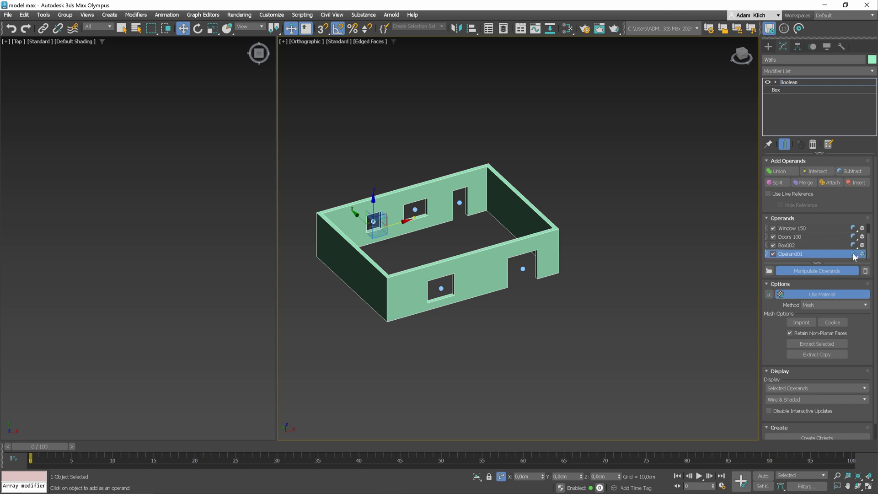
{"action": "right_click", "coordinate": [799, 254]}
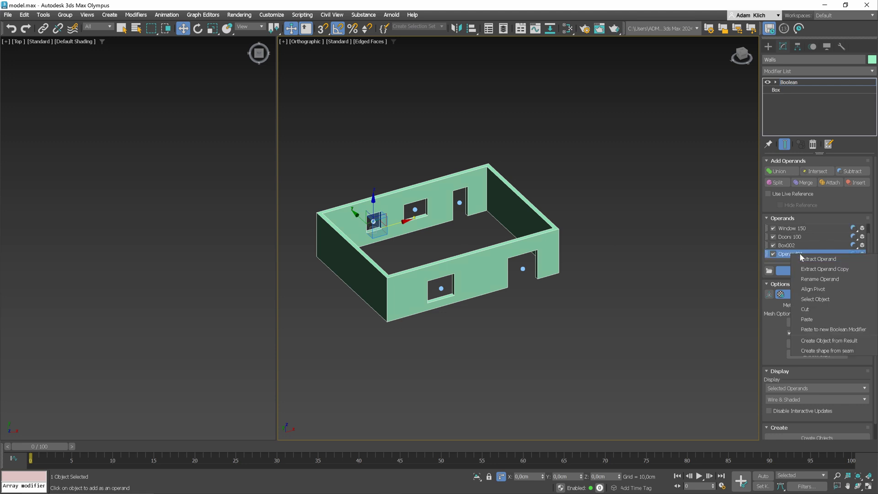
{"action": "left_click", "coordinate": [824, 258]}
{"action": "left_click", "coordinate": [366, 221]}
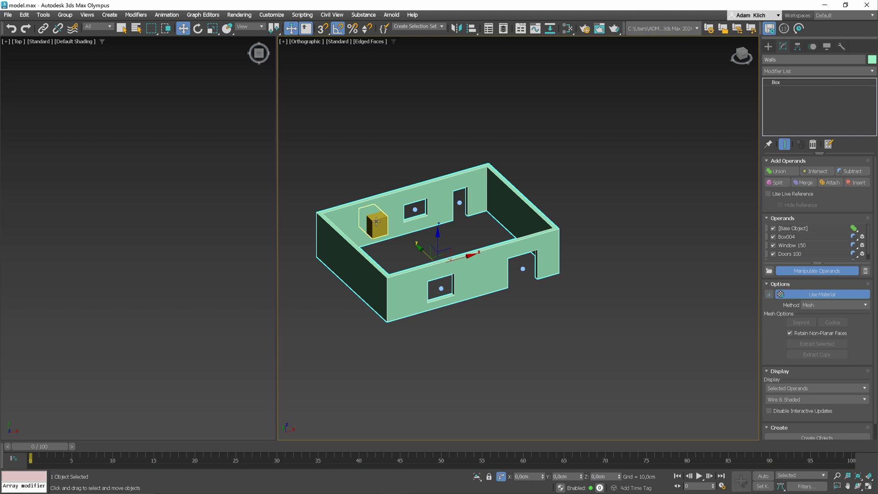
{"action": "left_click_drag", "start_coordinate": [367, 221], "coordinate": [410, 257]}
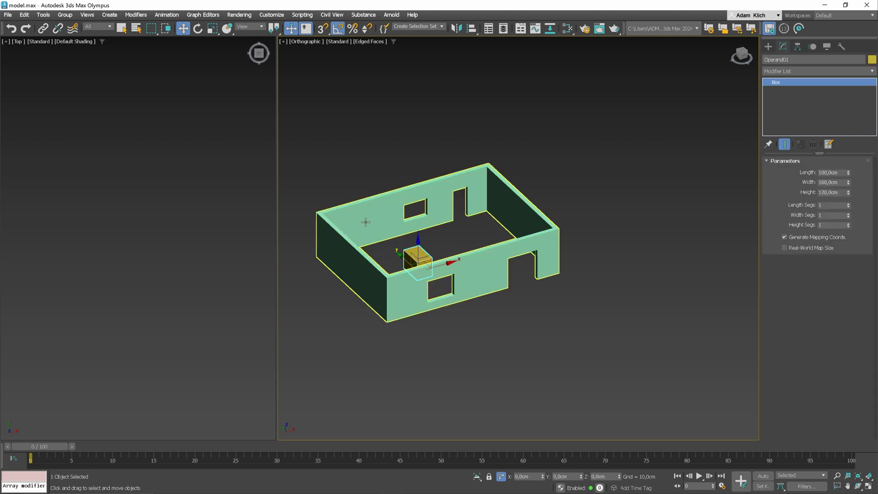
{"action": "left_click_drag", "start_coordinate": [416, 264], "coordinate": [367, 230]}
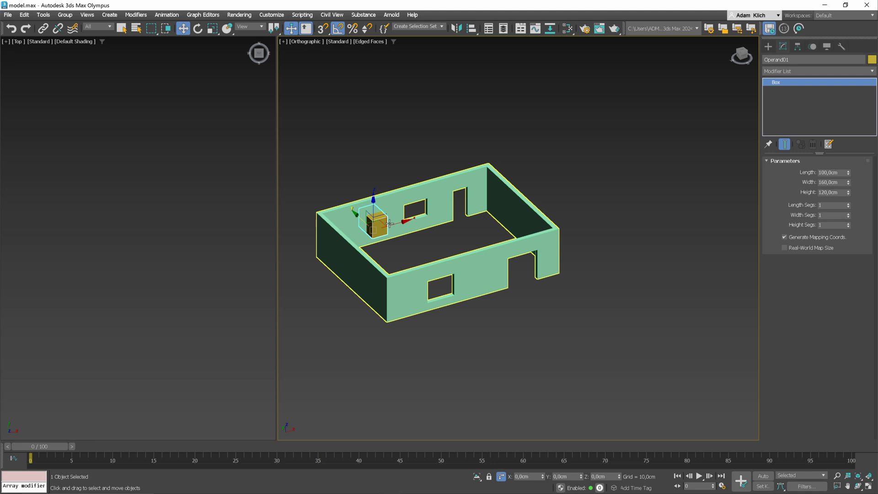
- Add the extracted box at the back wall to the walls' Boolean as a Split operand
{"action": "left_click", "coordinate": [400, 201]}
{"action": "left_click", "coordinate": [776, 183]}
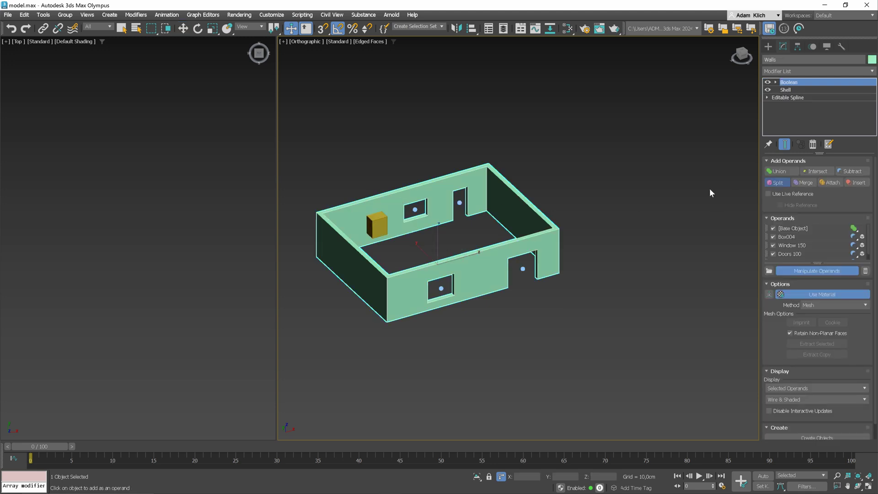
{"action": "scroll", "coordinate": [358, 224], "scroll_direction": "up", "scroll_amount": 5}
{"action": "left_click", "coordinate": [414, 223]}
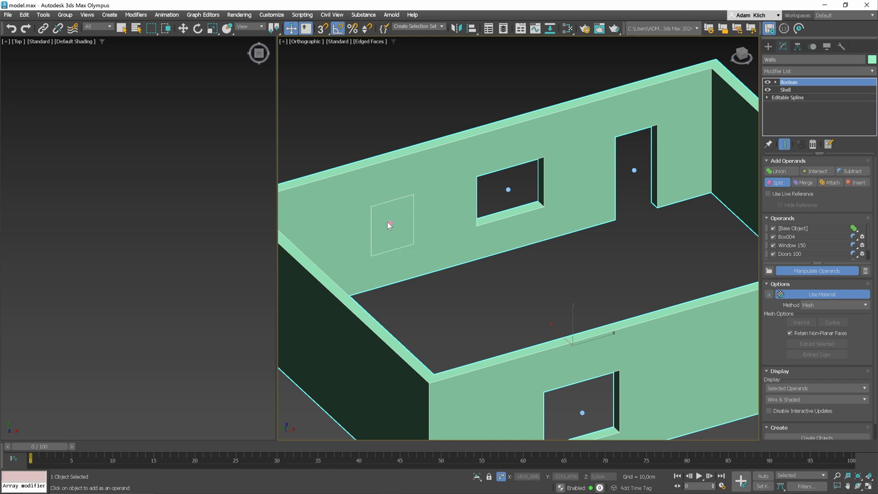
{"action": "left_click", "coordinate": [776, 185]}
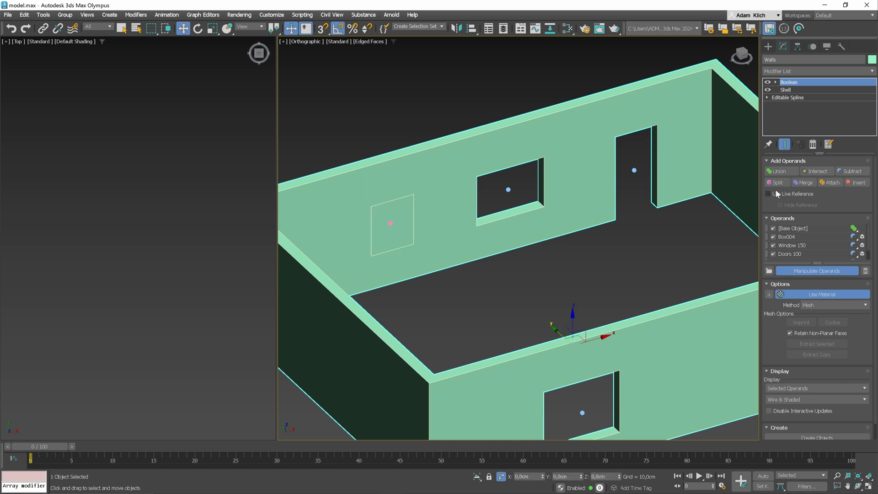
- Switch Operand01's operation to Union and then to Subtract, enlarging the operand list to show all operands
{"action": "scroll", "coordinate": [871, 243], "scroll_direction": "down", "scroll_amount": 2}
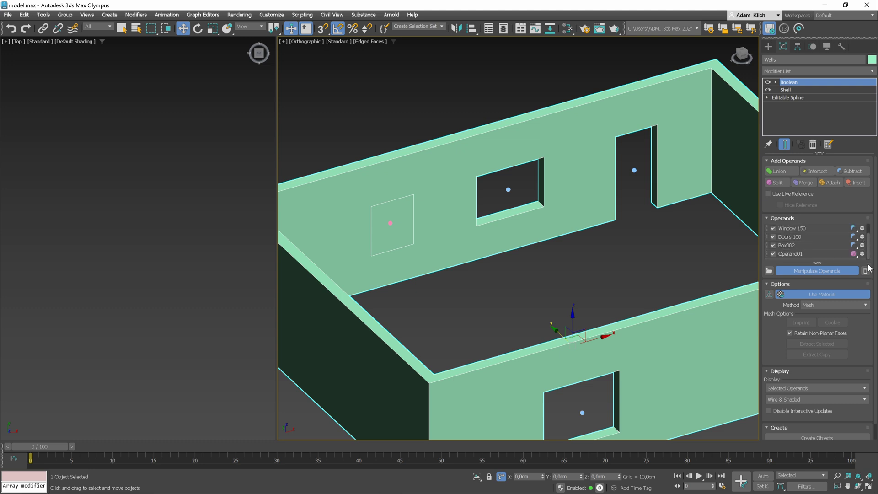
{"action": "left_click", "coordinate": [853, 254]}
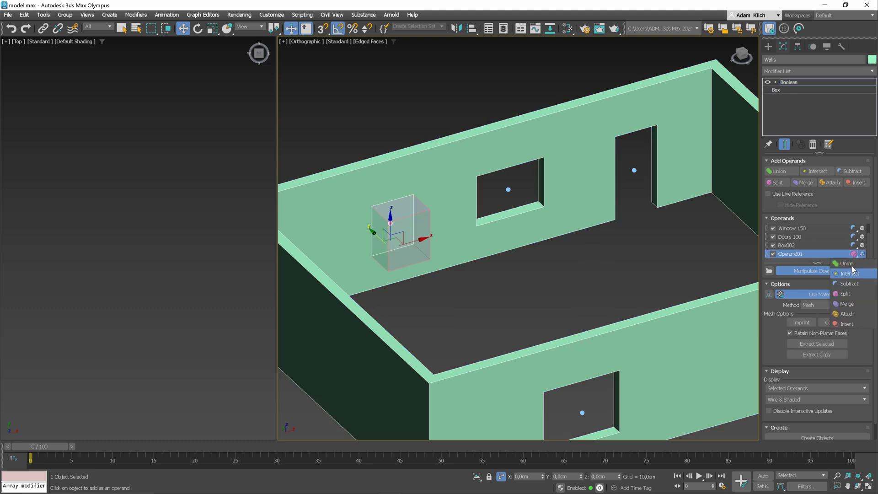
{"action": "left_click", "coordinate": [855, 263]}
{"action": "scroll", "coordinate": [856, 256], "scroll_direction": "down", "scroll_amount": 2}
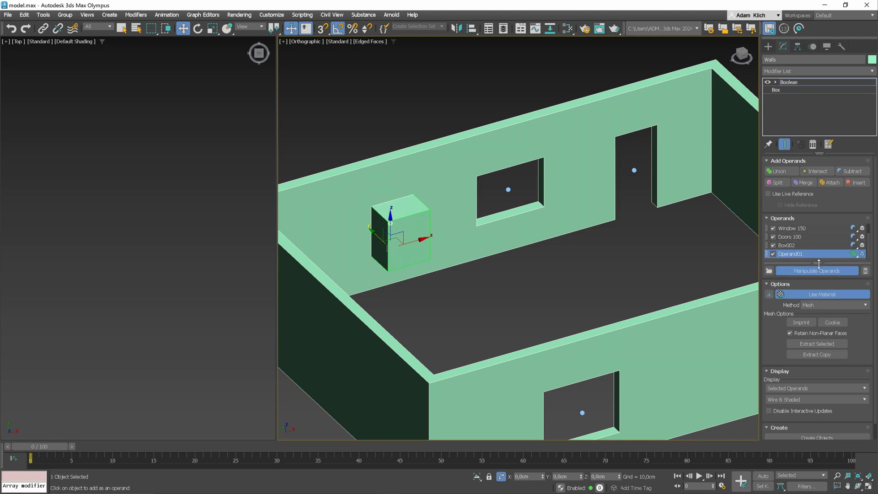
{"action": "left_click_drag", "start_coordinate": [818, 263], "coordinate": [821, 285]}
{"action": "left_click", "coordinate": [853, 271]}
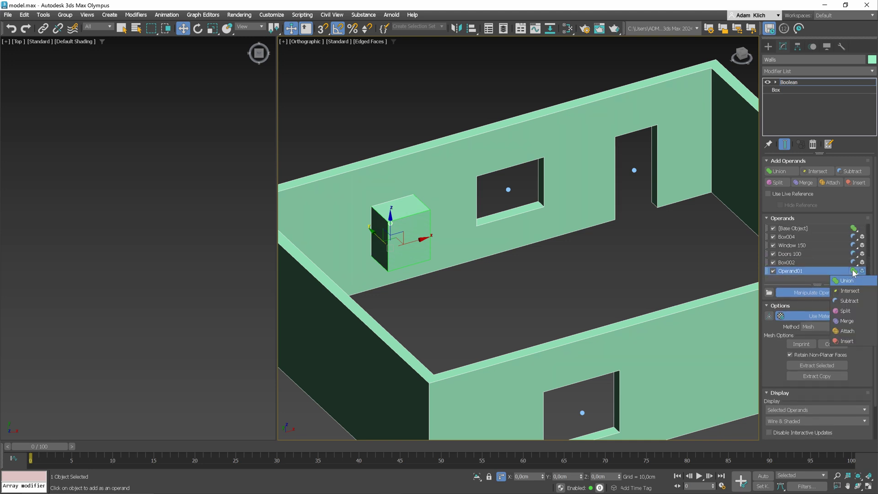
{"action": "left_click", "coordinate": [849, 301]}
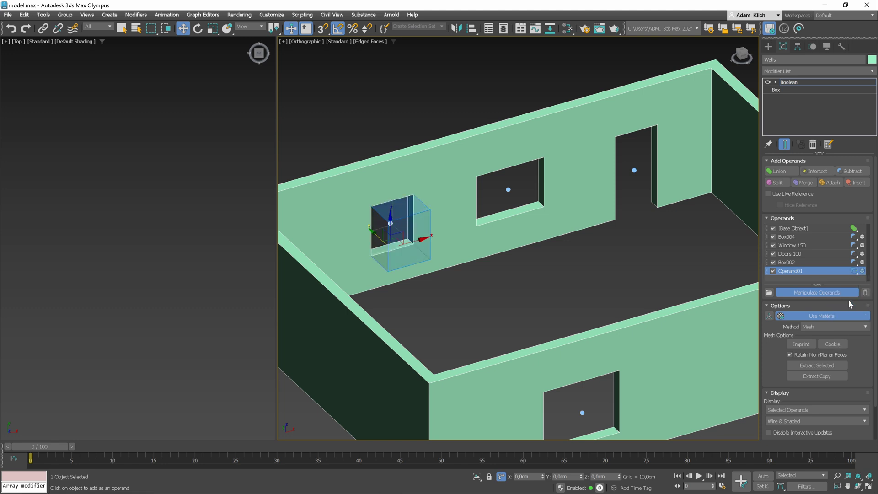
{"action": "left_click", "coordinate": [853, 271]}
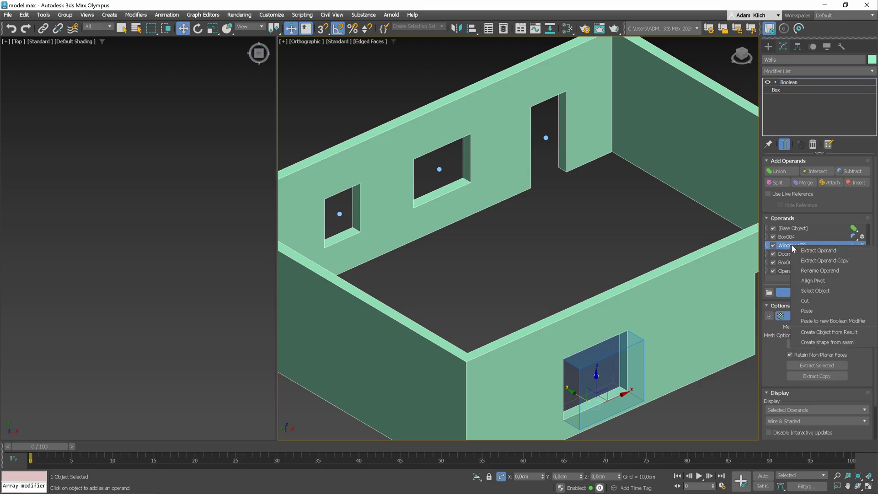
- Create an object from the Boolean result at the Window 150 operand and move the walls and the new object apart
{"action": "left_click", "coordinate": [835, 337]}
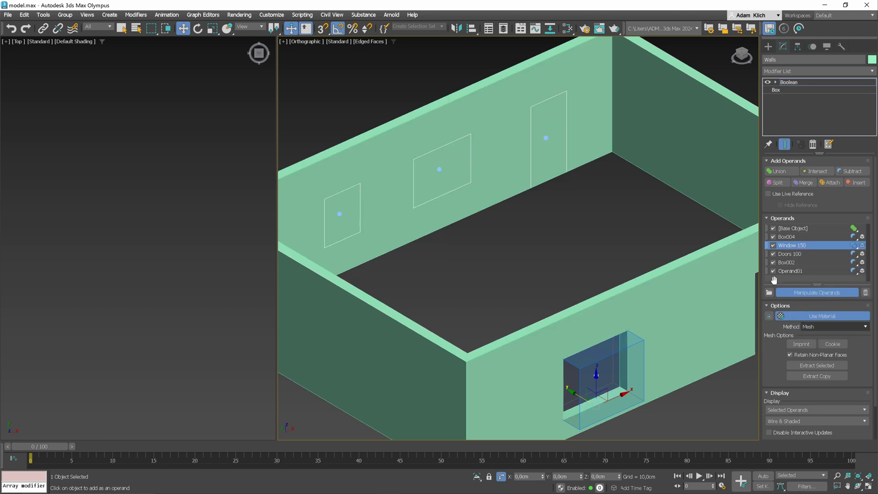
{"action": "scroll", "coordinate": [577, 202], "scroll_direction": "down", "scroll_amount": 5}
{"action": "left_click", "coordinate": [543, 251]}
{"action": "mouse_move", "coordinate": [543, 250]}
{"action": "left_mouse_down", "text": "shift"}
{"action": "mouse_move", "coordinate": [598, 263]}
{"action": "mouse_move", "coordinate": [684, 322]}
{"action": "left_mouse_up", "text": "shift"}
{"action": "middle_click_drag", "start_coordinate": [558, 264], "coordinate": [457, 237]}
{"action": "scroll", "coordinate": [458, 236], "scroll_direction": "down", "scroll_amount": 4}
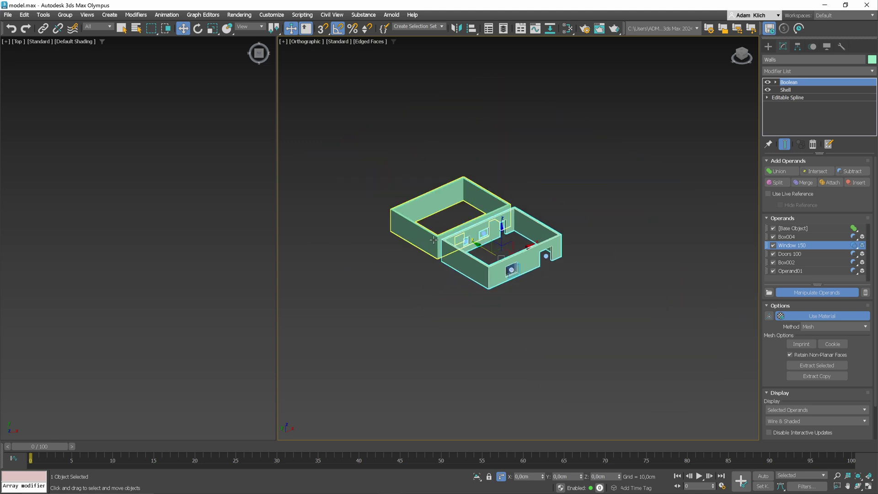
{"action": "left_click", "coordinate": [417, 222]}
{"action": "left_click_drag", "start_coordinate": [417, 221], "coordinate": [459, 186]}
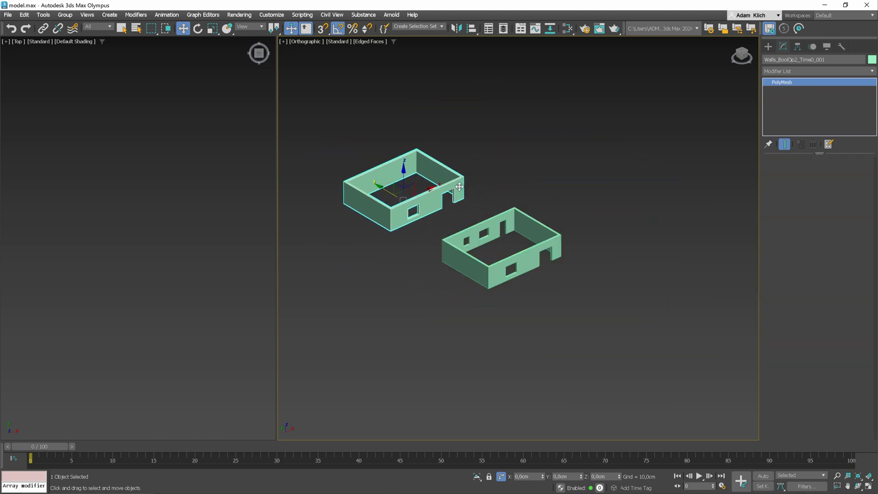
- Create a shape from the seam at the walls' Window 150 operand and select the resulting shape
{"action": "left_click", "coordinate": [473, 238]}
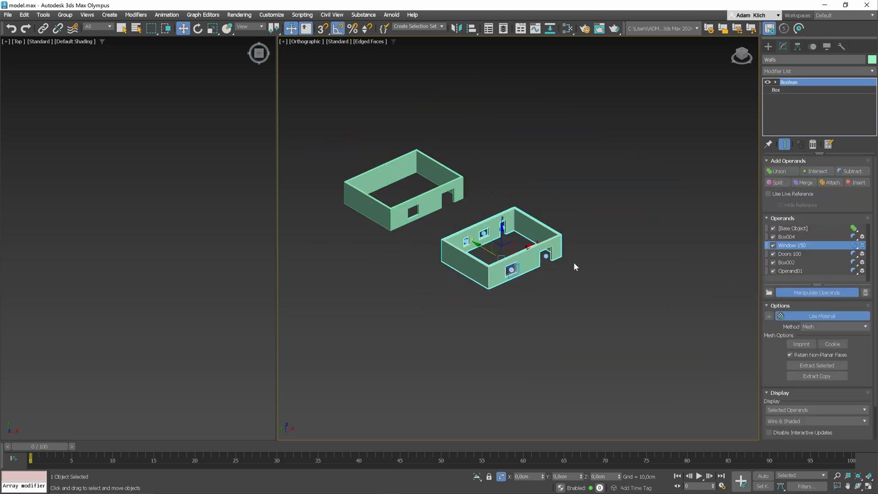
{"action": "right_click", "coordinate": [801, 247]}
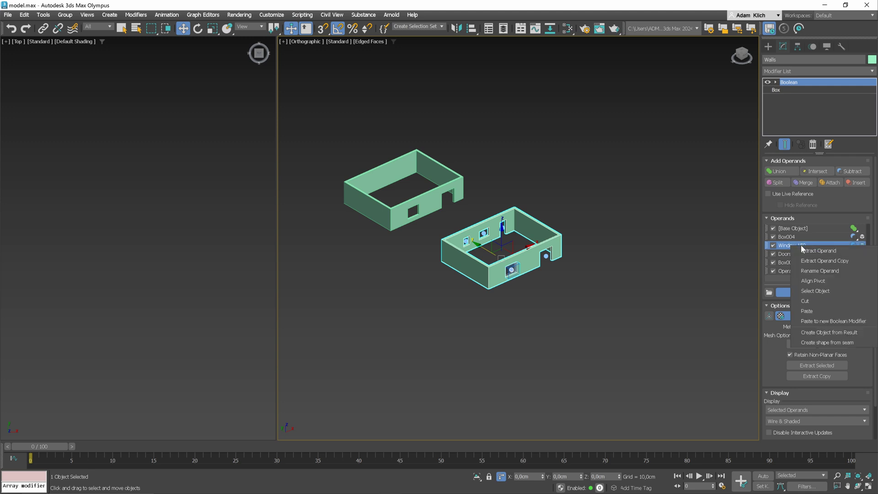
{"action": "left_click", "coordinate": [834, 343]}
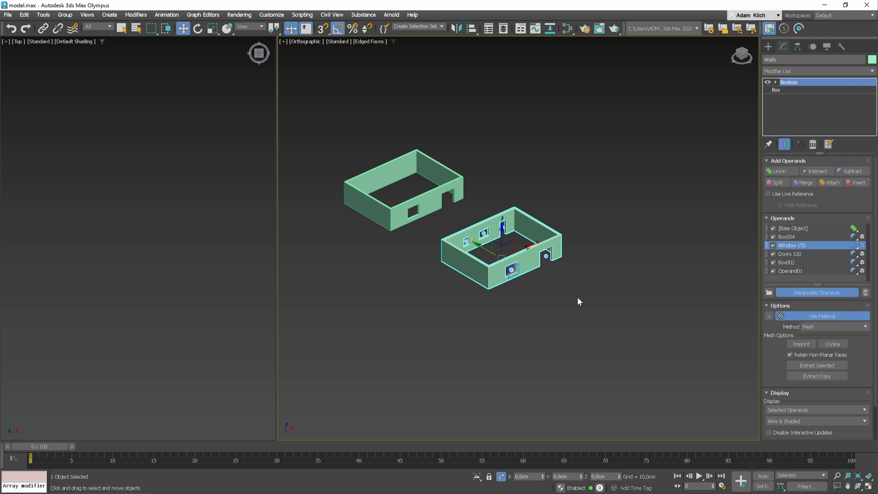
{"action": "scroll", "coordinate": [496, 263], "scroll_direction": "up", "scroll_amount": 10}
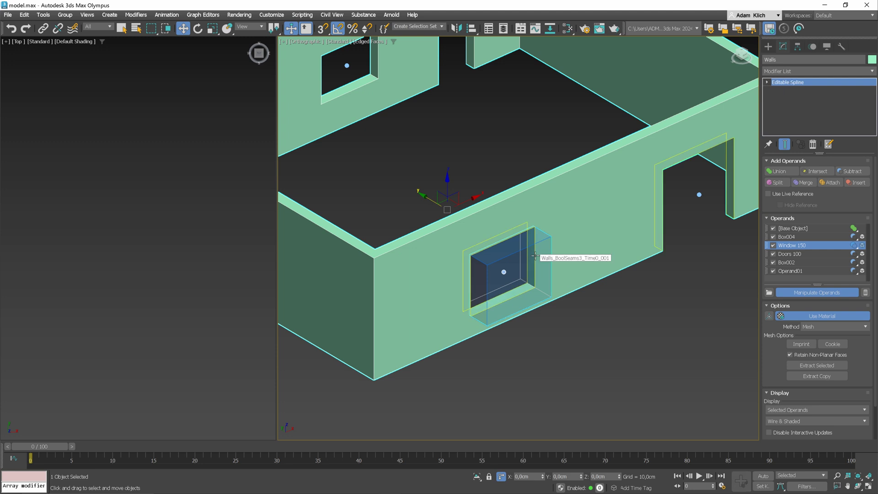
{"action": "left_click", "coordinate": [542, 252]}
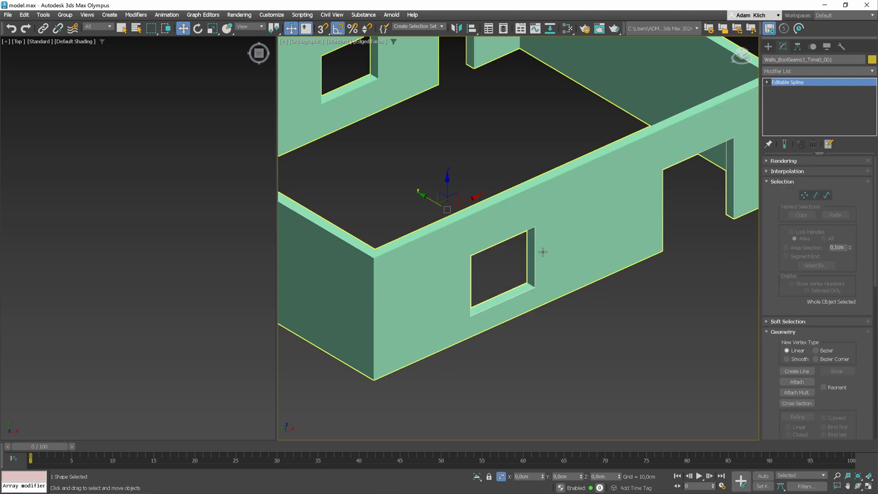
- Examine the seam shape's splines around the front wall's window and door openings at spline sub-object level
{"action": "left_click", "coordinate": [827, 195]}
{"action": "scroll", "coordinate": [668, 234], "scroll_direction": "down", "scroll_amount": 6}
{"action": "left_click", "coordinate": [659, 231]}
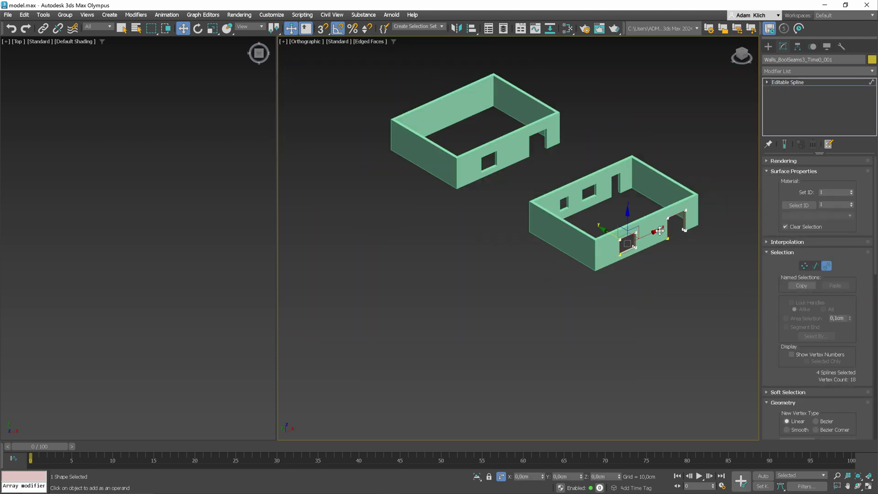
{"action": "scroll", "coordinate": [670, 220], "scroll_direction": "up", "scroll_amount": 6}
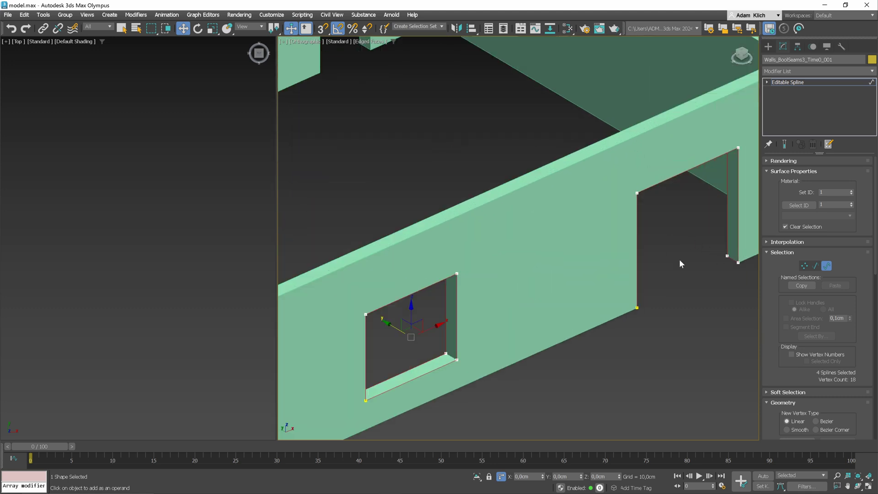
{"action": "scroll", "coordinate": [679, 259], "scroll_direction": "down", "scroll_amount": 5}
{"action": "left_click", "coordinate": [827, 266]}
- Apply a Sweep modifier to the seam shape to preview frames around the openings, and delete the shape
{"action": "left_click", "coordinate": [800, 71]}
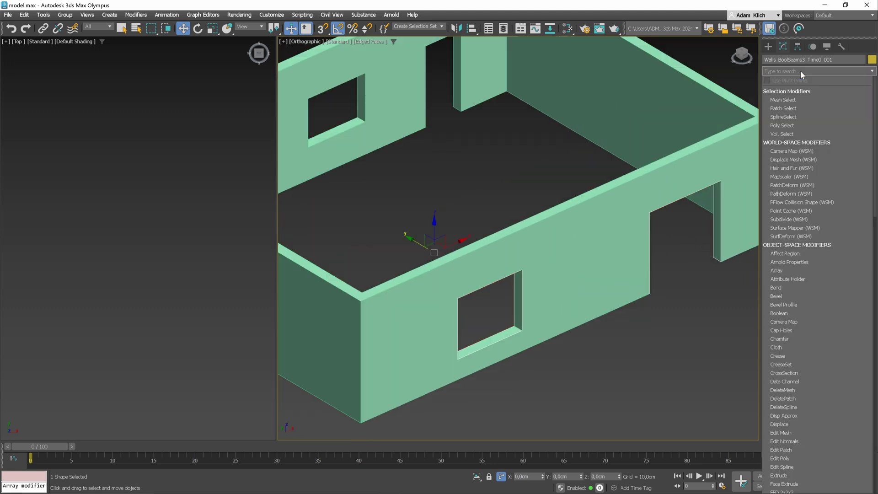
{"action": "type", "text": "sweep"}
{"action": "left_click", "coordinate": [786, 91]}
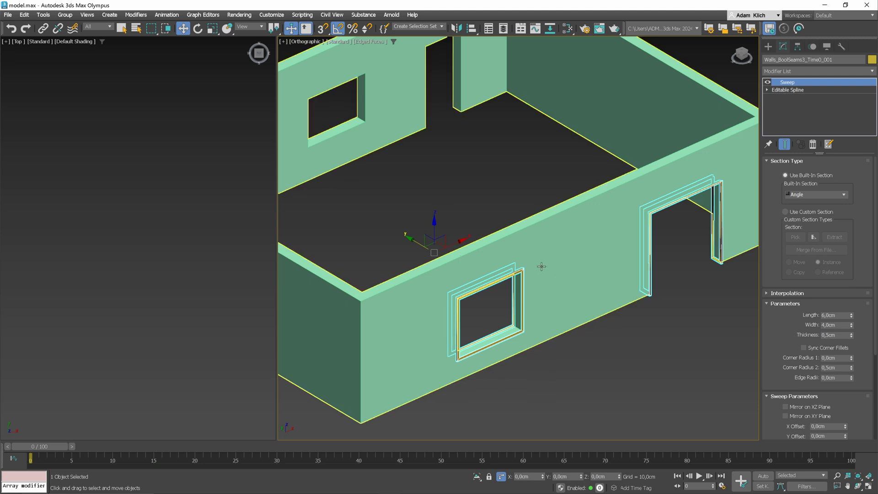
{"action": "key", "text": "Delete"}
- Disable the Window 150 and Doors 100 operands in the walls' Boolean and re-enable Window 150
{"action": "left_click", "coordinate": [624, 257]}
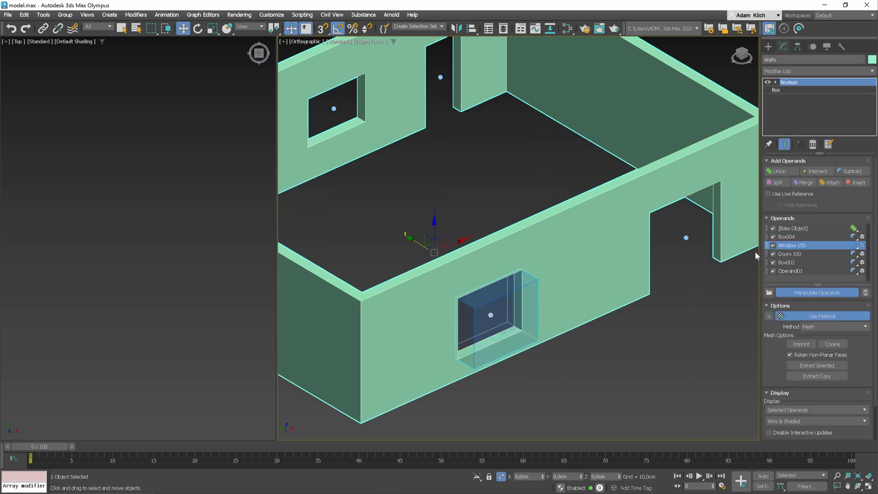
{"action": "left_click", "coordinate": [773, 245]}
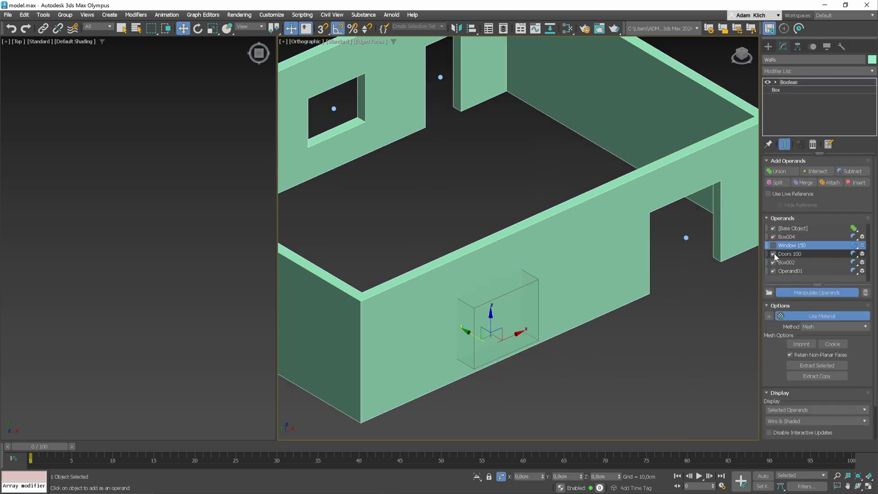
{"action": "left_click", "coordinate": [772, 254]}
{"action": "key", "text": "z"}
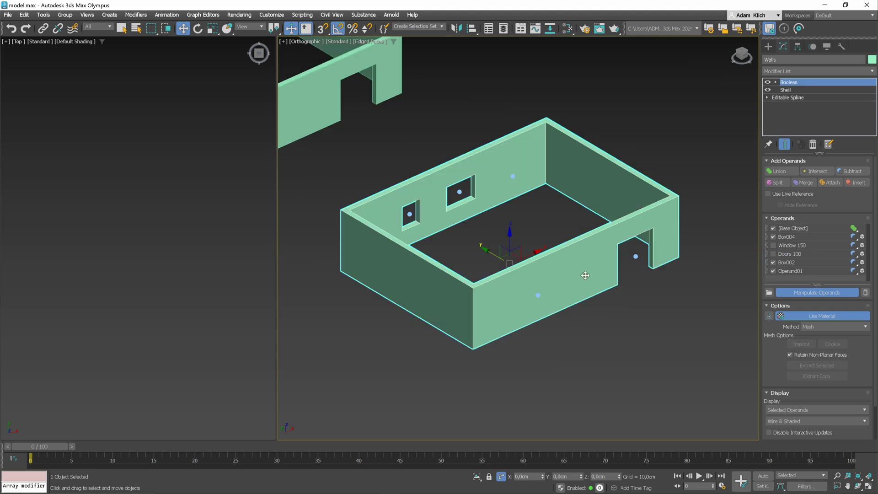
{"action": "left_click", "coordinate": [792, 245]}
{"action": "left_click", "coordinate": [773, 245]}
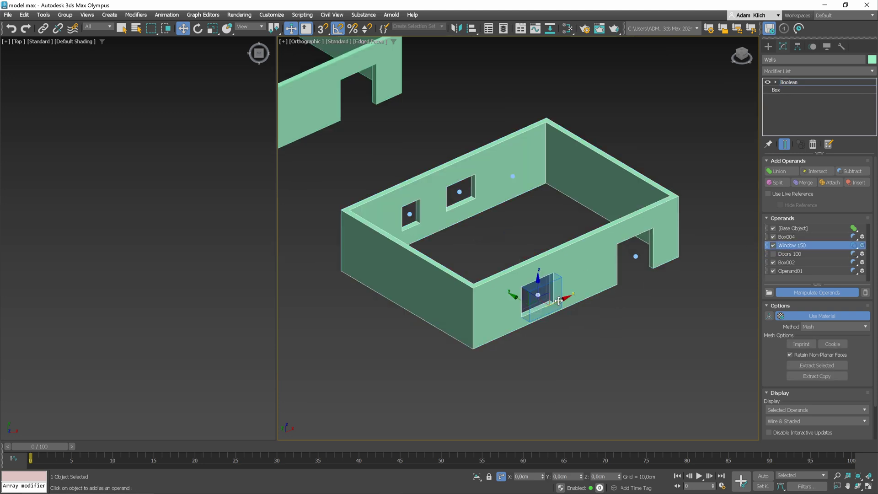
- Clone the Window 150 operand toward the front corner, set the clone to Union and move it partly over the window opening
{"action": "left_click_drag", "start_coordinate": [558, 300], "coordinate": [500, 325], "text": "shift"}
{"action": "left_click", "coordinate": [853, 254]}
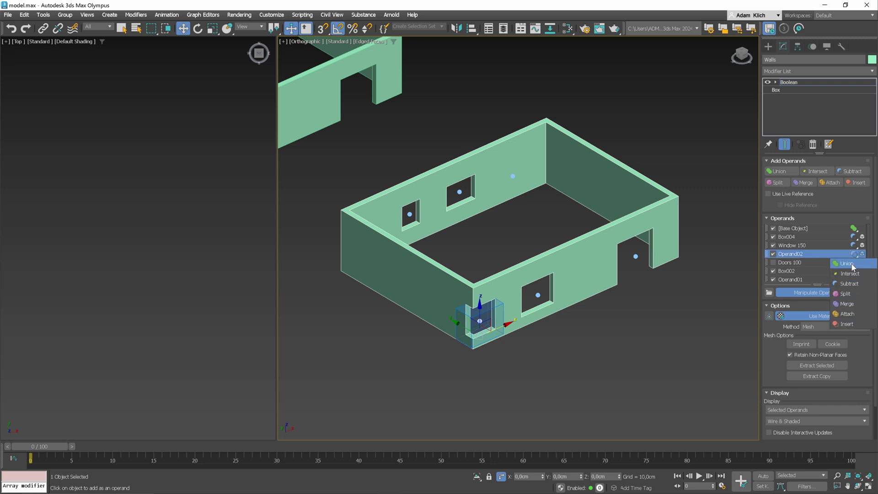
{"action": "left_click", "coordinate": [852, 265]}
{"action": "left_click_drag", "start_coordinate": [481, 320], "coordinate": [519, 301]}
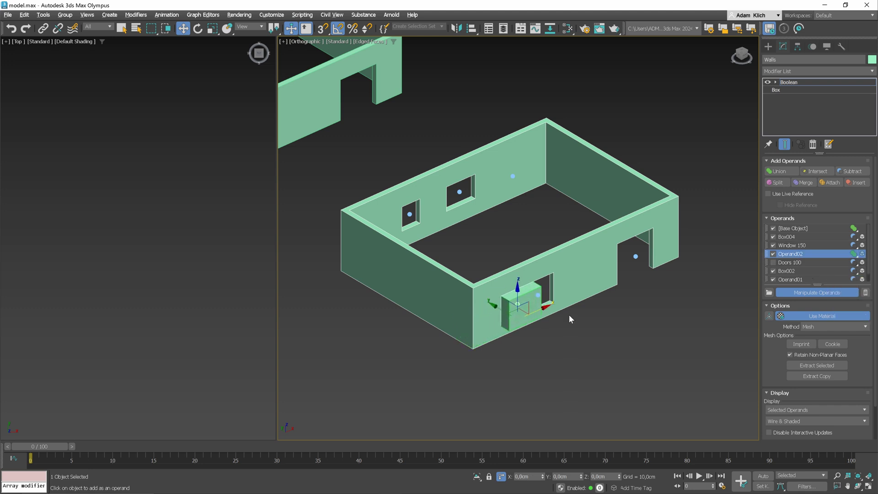
- Move the cloned Union operand below Operand01 in the evaluation order and delete it from the Boolean
{"action": "middle_click_drag", "start_coordinate": [568, 315], "coordinate": [542, 323], "text": "alt"}
{"action": "scroll", "coordinate": [530, 311], "scroll_direction": "up", "scroll_amount": 5}
{"action": "left_click_drag", "start_coordinate": [791, 254], "coordinate": [813, 276]}
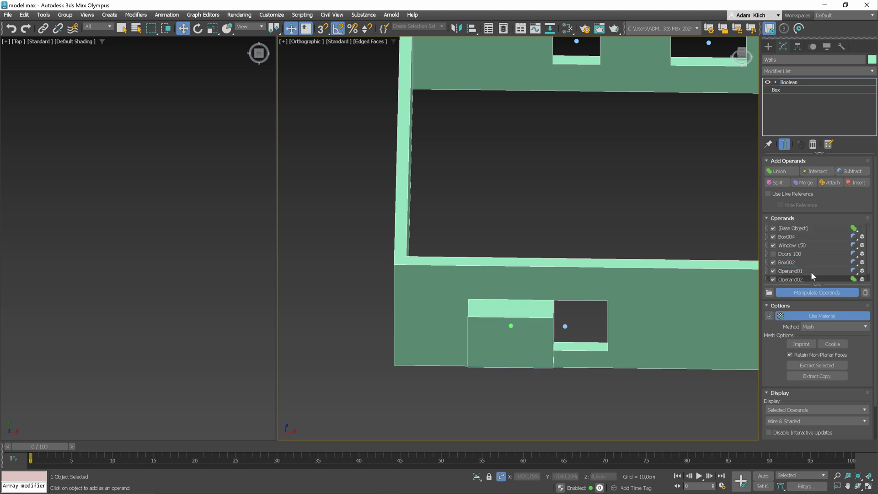
{"action": "left_click", "coordinate": [865, 284]}
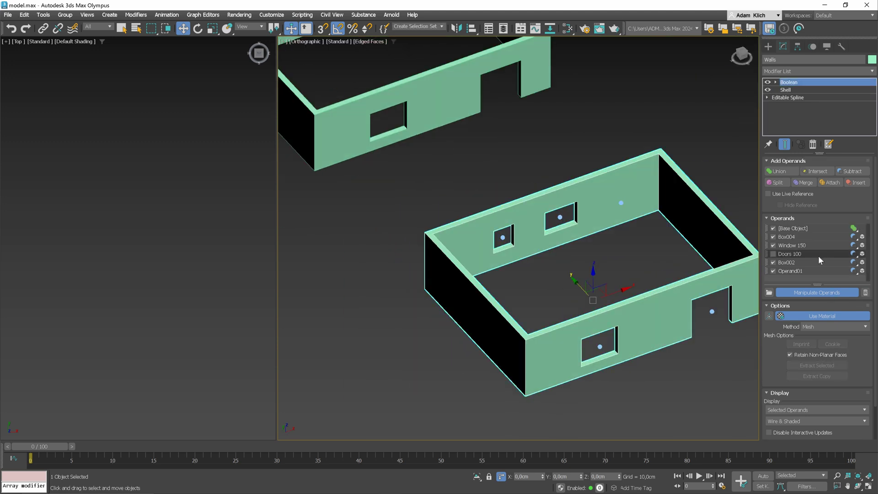
- Group the operands Window 150, Box002 and Operand01 in a folder and rename it Windows
{"action": "left_click", "coordinate": [793, 246]}
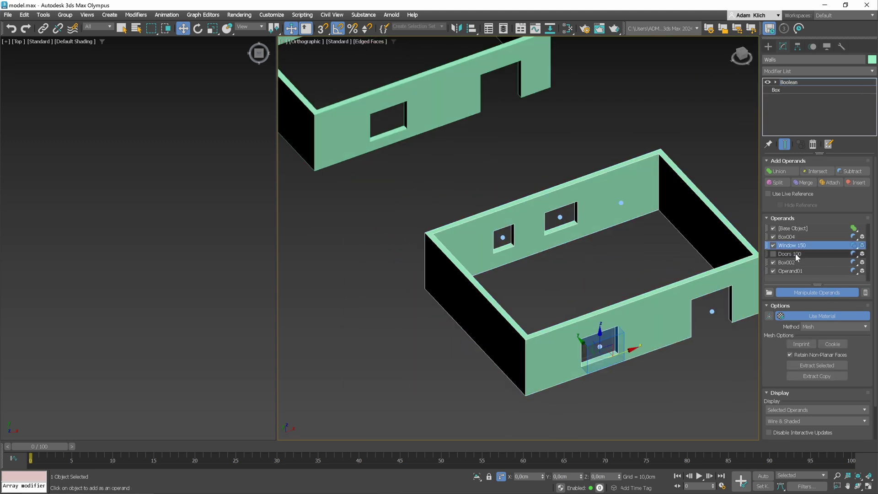
{"action": "left_click", "coordinate": [793, 263], "text": "ctrl"}
{"action": "left_click", "coordinate": [793, 271], "text": "ctrl"}
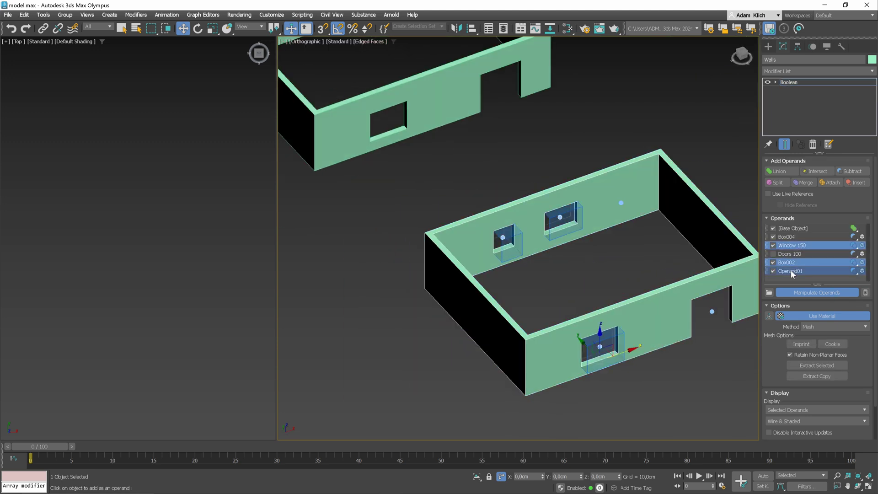
{"action": "left_click", "coordinate": [769, 292]}
{"action": "right_click", "coordinate": [795, 245]}
{"action": "left_click", "coordinate": [819, 271]}
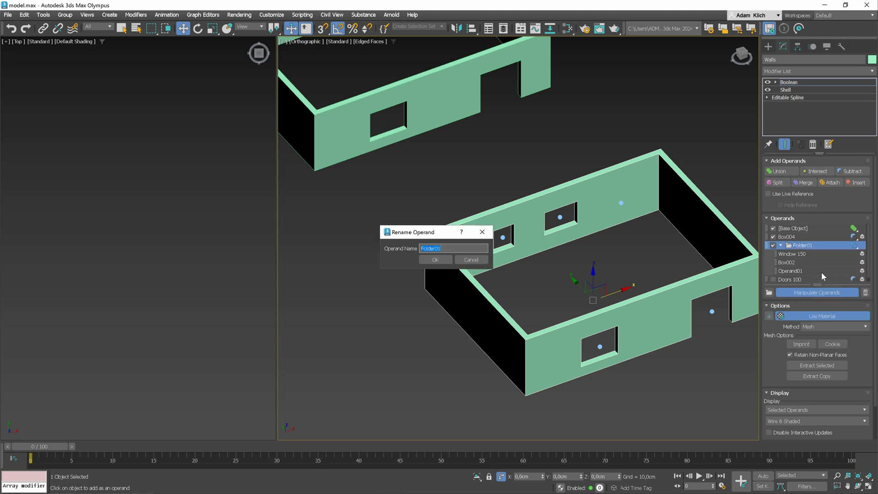
{"action": "type", "text": "Windows"}
{"action": "key", "text": "Return"}
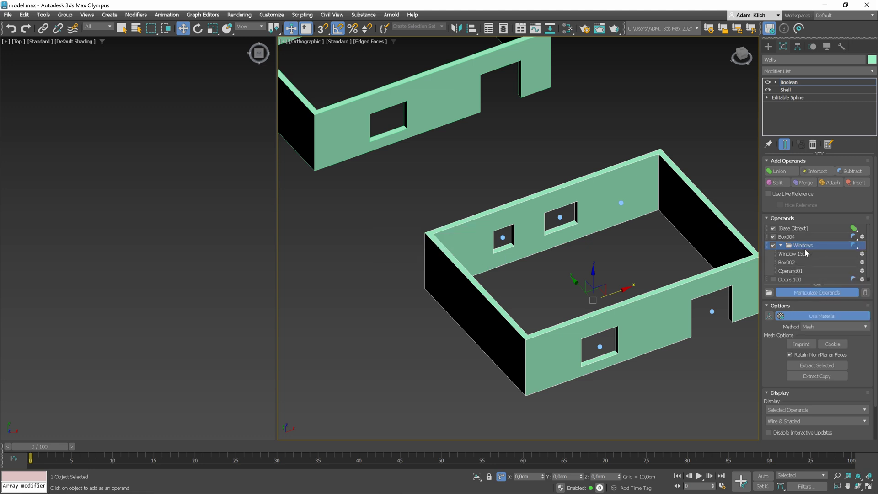
- Toggle the Windows operand folder off and back on and look through its Boolean operation choices
{"action": "left_click", "coordinate": [772, 245]}
{"action": "left_click", "coordinate": [773, 245]}
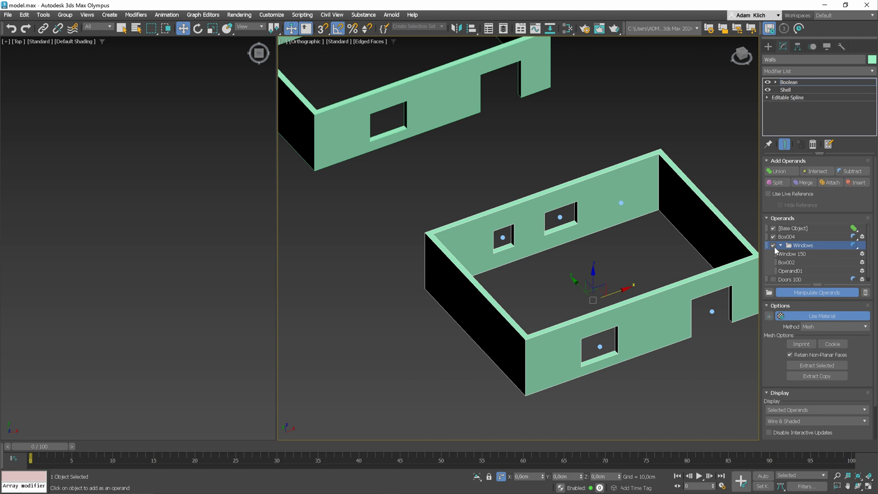
{"action": "left_click", "coordinate": [853, 246]}
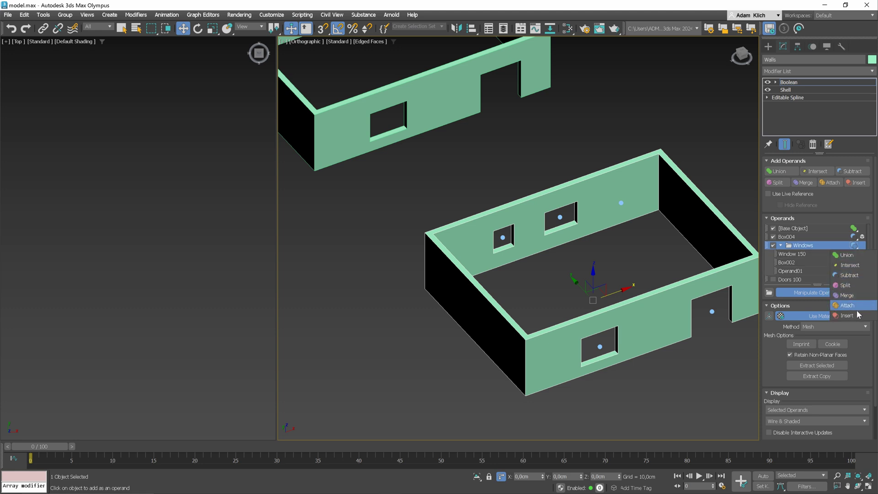
{"action": "left_click", "coordinate": [856, 250]}
- Extract the Doors 100 and Box004 operands from the Boolean and move both door boxes slightly along the walls
{"action": "left_click", "coordinate": [790, 279]}
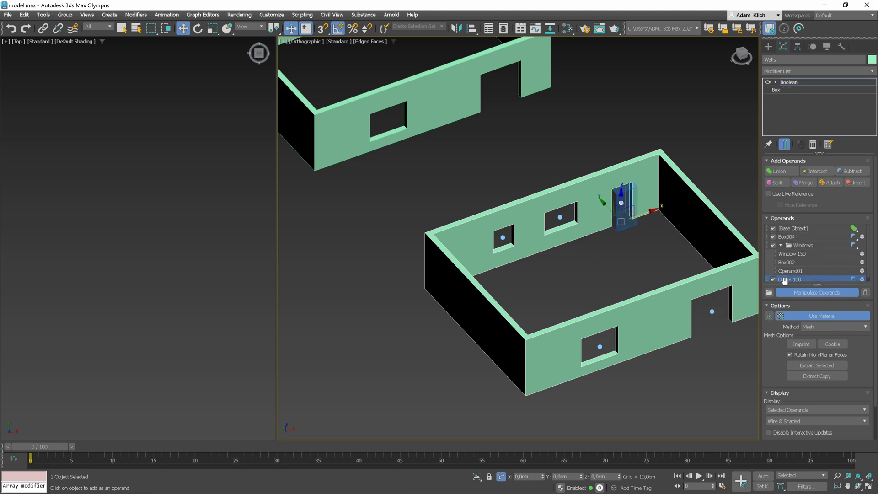
{"action": "left_click", "coordinate": [792, 237], "text": "ctrl"}
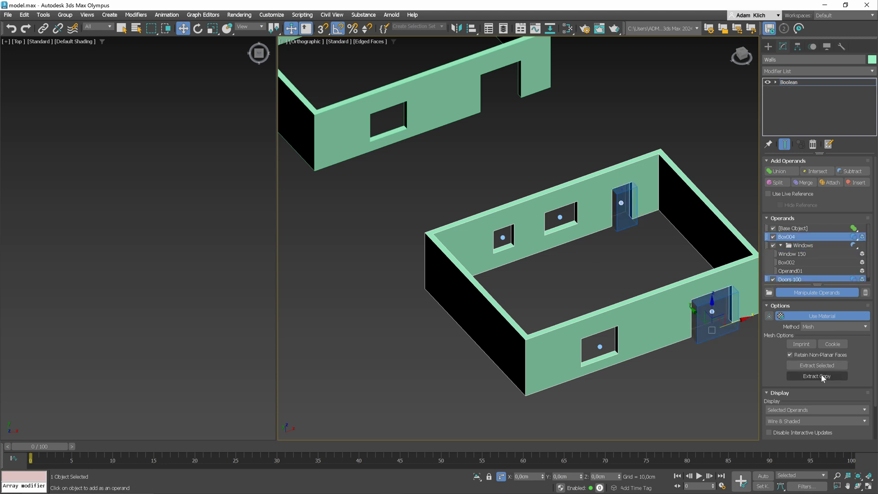
{"action": "left_click", "coordinate": [817, 364]}
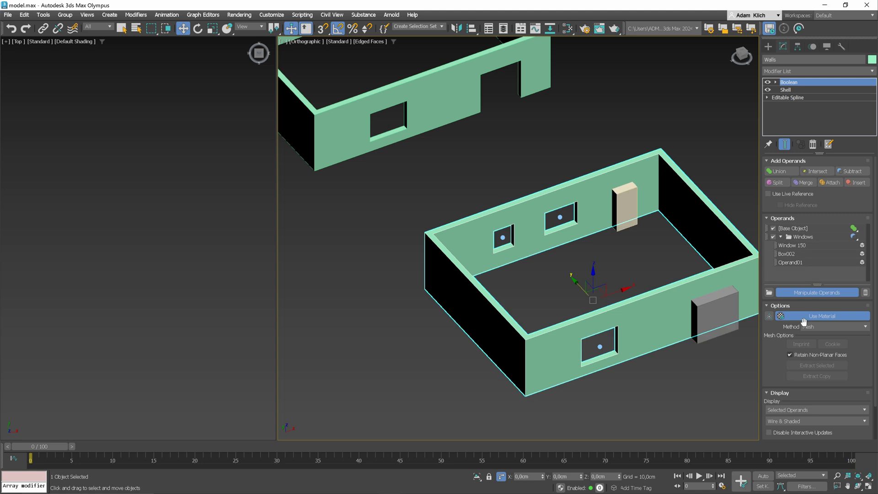
{"action": "left_click", "coordinate": [728, 306]}
{"action": "left_click", "coordinate": [624, 205], "text": "ctrl"}
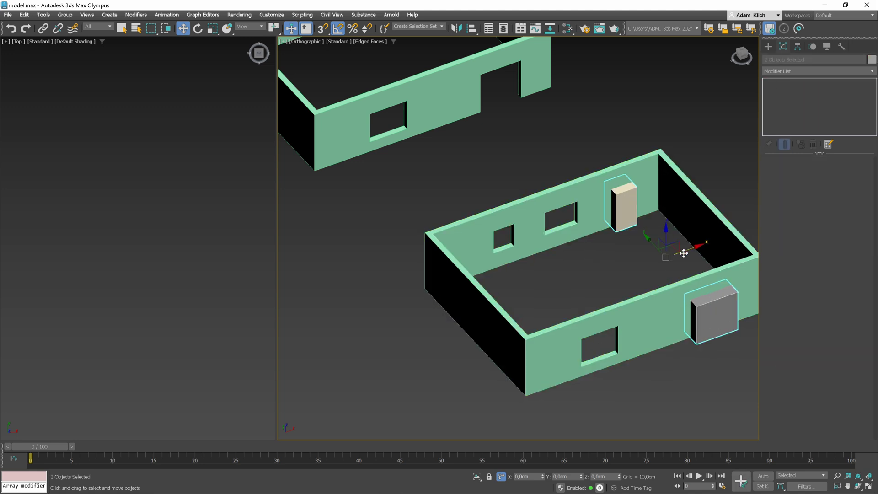
{"action": "left_click_drag", "start_coordinate": [694, 226], "coordinate": [677, 229]}
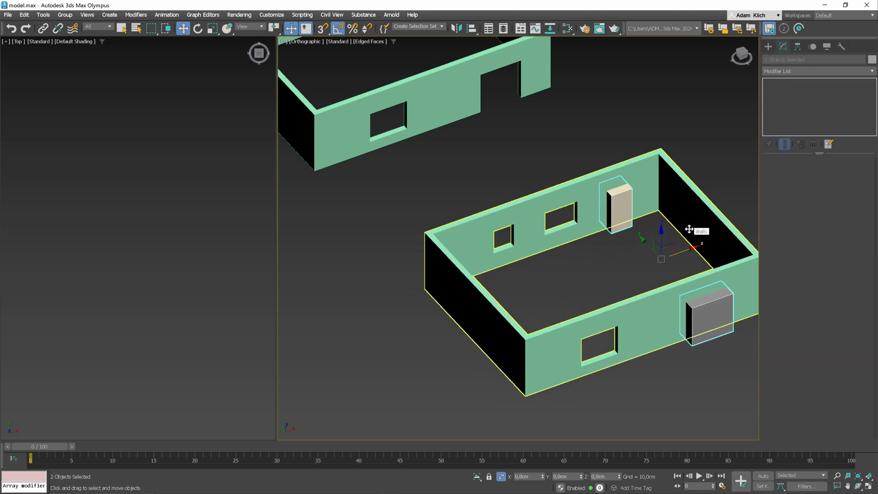
- Subtract both extracted door boxes from the walls again and select the Box004 operand
{"action": "left_click", "coordinate": [661, 313]}
{"action": "left_click", "coordinate": [851, 171]}
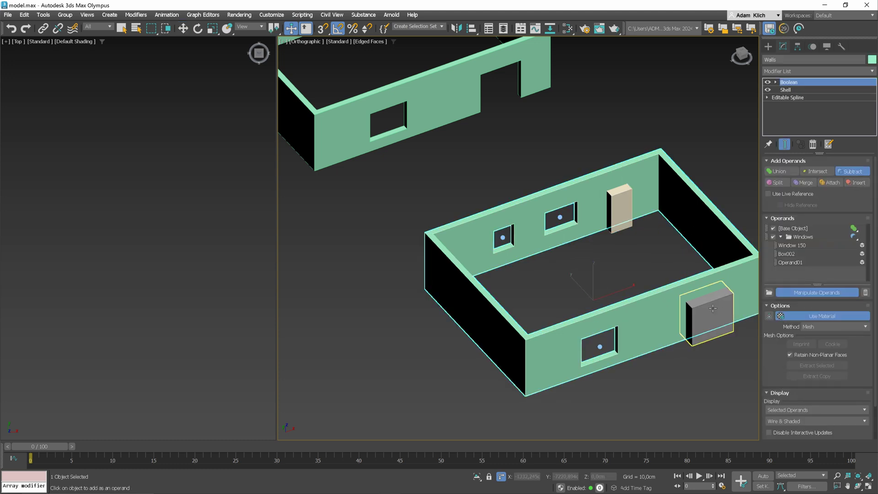
{"action": "left_click", "coordinate": [709, 315]}
{"action": "left_click", "coordinate": [618, 208]}
{"action": "left_click", "coordinate": [786, 270]}
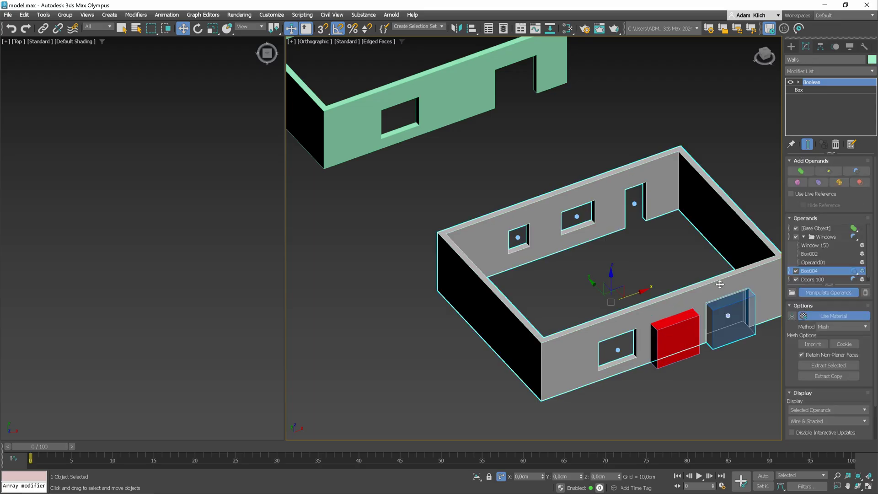
- Subtract the red box from the front wall with the walls' Boolean
{"action": "left_click", "coordinate": [857, 172]}
{"action": "left_click", "coordinate": [672, 330]}
{"action": "scroll", "coordinate": [673, 329], "scroll_direction": "up", "scroll_amount": 5}
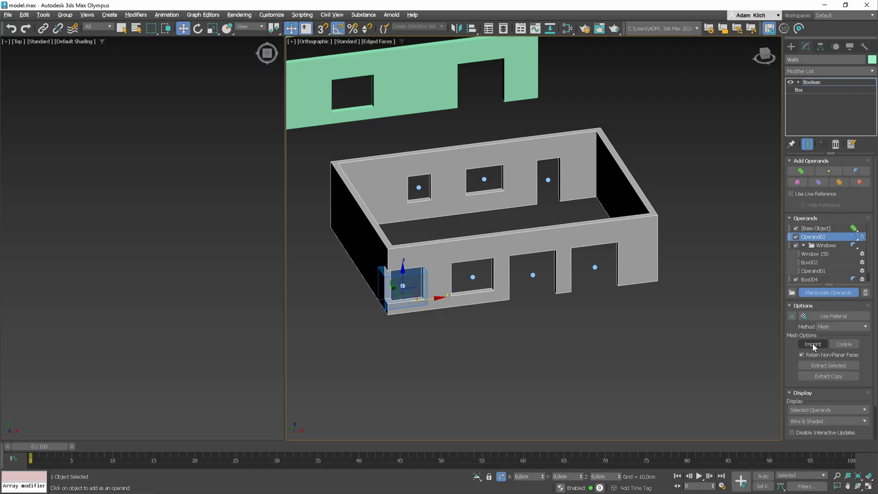
- Try the Imprint mesh option on Operand02, shift the operand slightly along the front wall, and try the Cookie option
{"action": "left_click", "coordinate": [812, 344]}
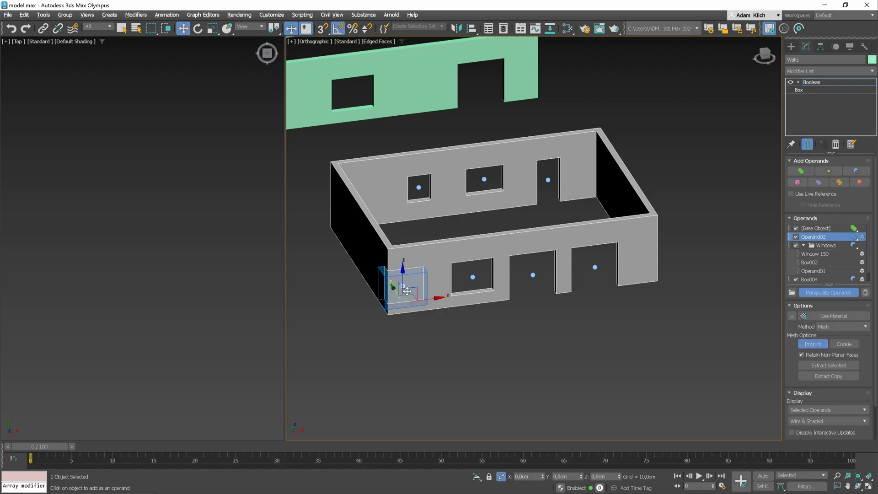
{"action": "left_click_drag", "start_coordinate": [432, 297], "coordinate": [434, 298]}
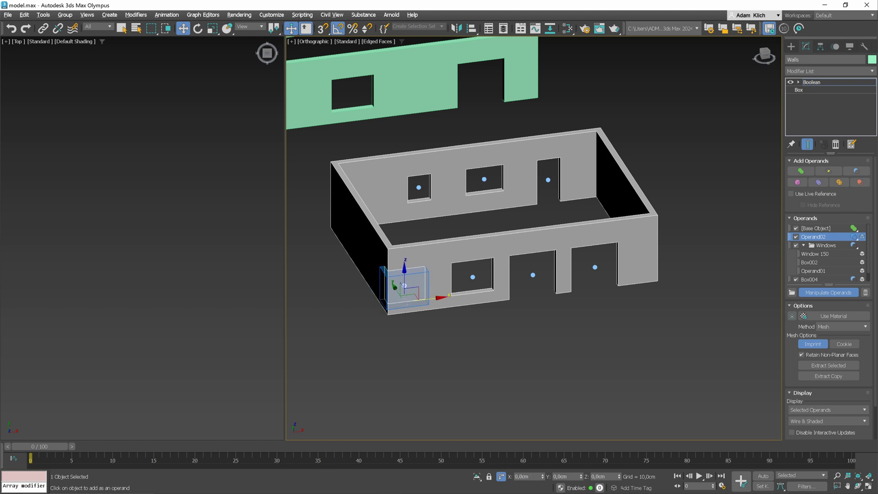
{"action": "left_click", "coordinate": [841, 342]}
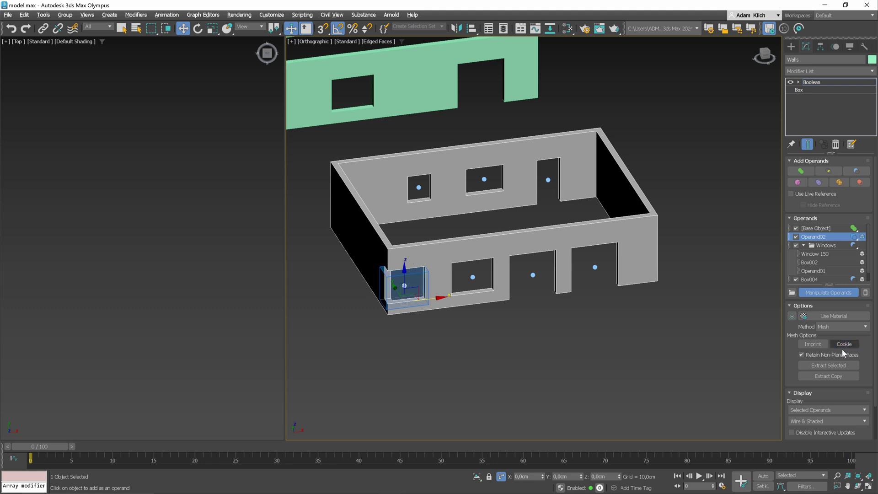
- Switch the Boolean's display to Results, to Operands, and back to Selected Operands
{"action": "scroll", "coordinate": [821, 361], "scroll_direction": "down", "scroll_amount": 2}
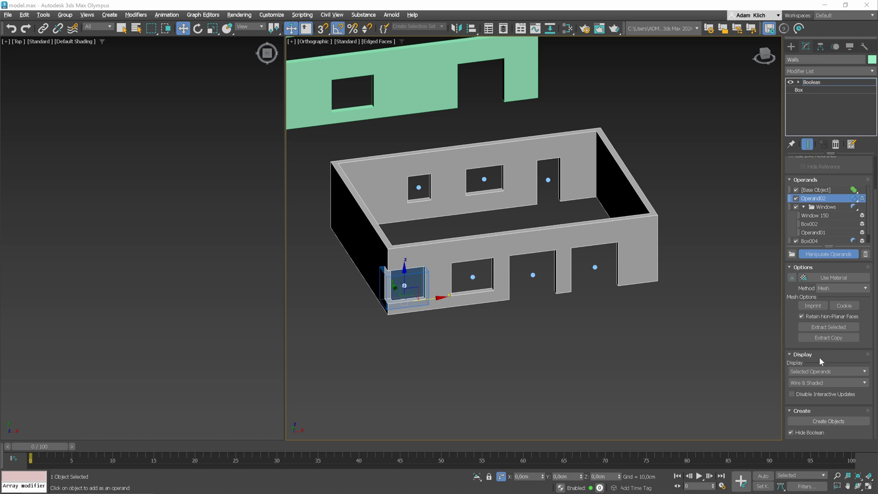
{"action": "left_click", "coordinate": [811, 370]}
{"action": "left_click", "coordinate": [809, 381]}
{"action": "left_click", "coordinate": [815, 382]}
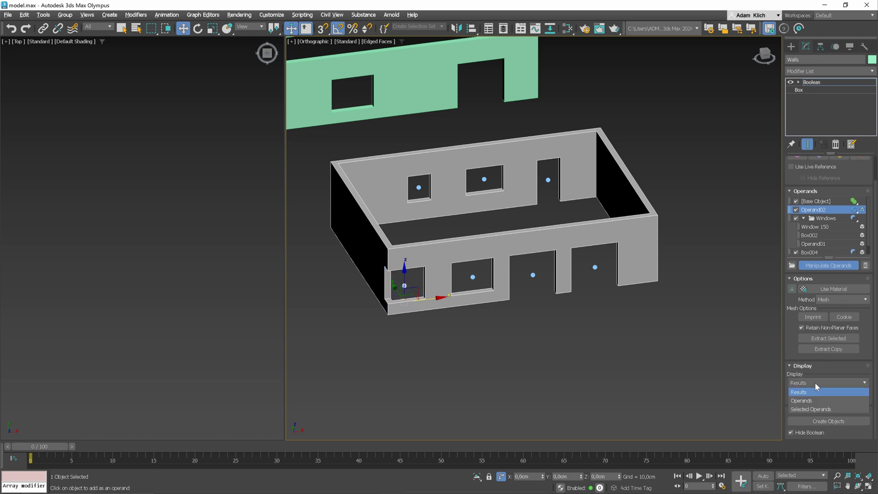
{"action": "left_click", "coordinate": [813, 399]}
{"action": "left_click", "coordinate": [816, 384]}
{"action": "left_click", "coordinate": [813, 408]}
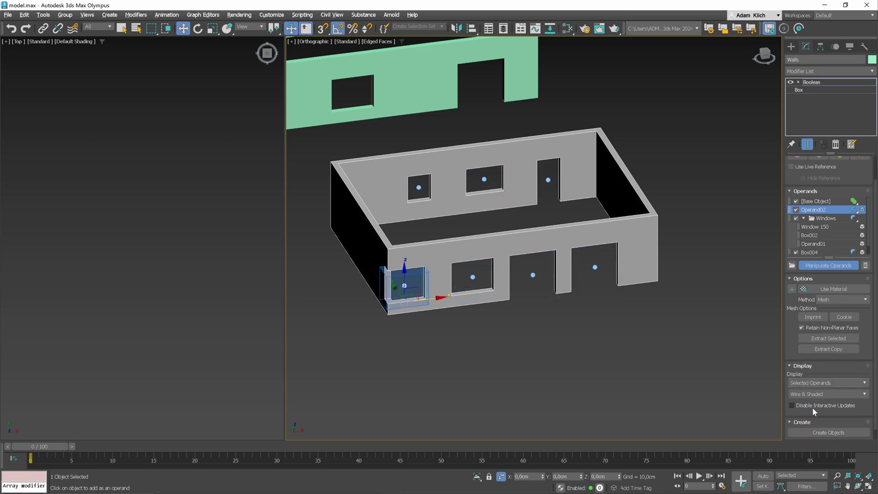
- Select the Window 150 operand, cycle through the operand display styles including Shaded, and restore Wire & Shaded
{"action": "left_click", "coordinate": [814, 226]}
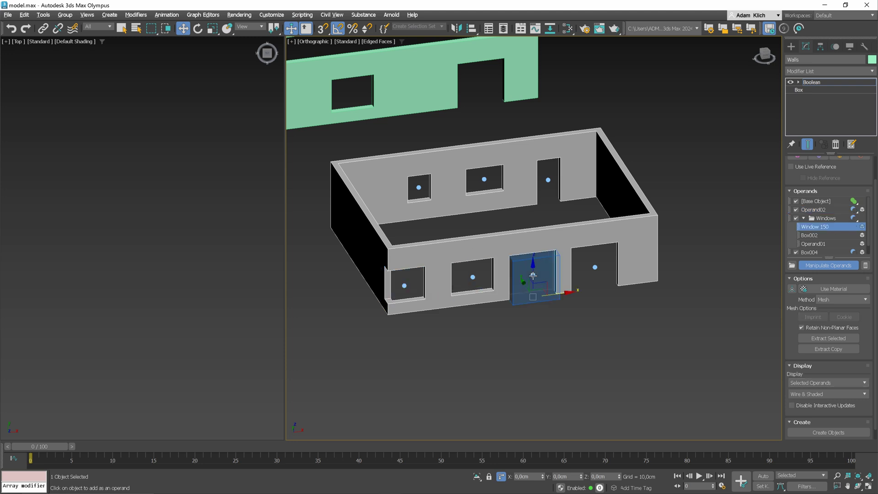
{"action": "left_click", "coordinate": [819, 394]}
{"action": "left_click", "coordinate": [806, 402]}
{"action": "left_click", "coordinate": [806, 396]}
{"action": "left_click", "coordinate": [811, 411]}
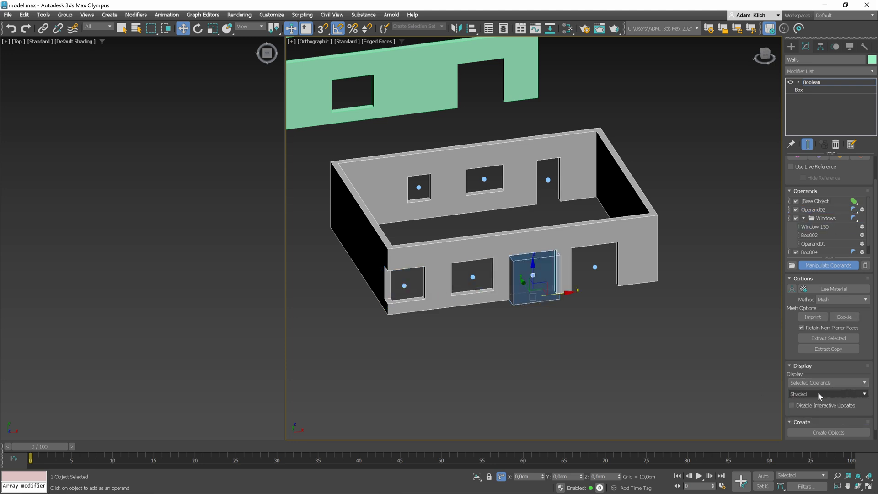
{"action": "left_click", "coordinate": [818, 394]}
{"action": "left_click", "coordinate": [814, 421]}
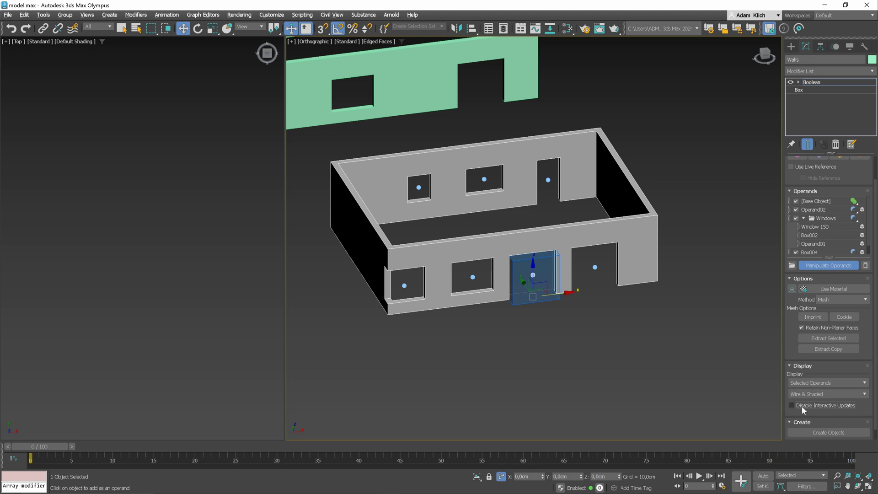
- Create a separate object from the Boolean result, select it, and undo the creation
{"action": "scroll", "coordinate": [809, 419], "scroll_direction": "down", "scroll_amount": 1}
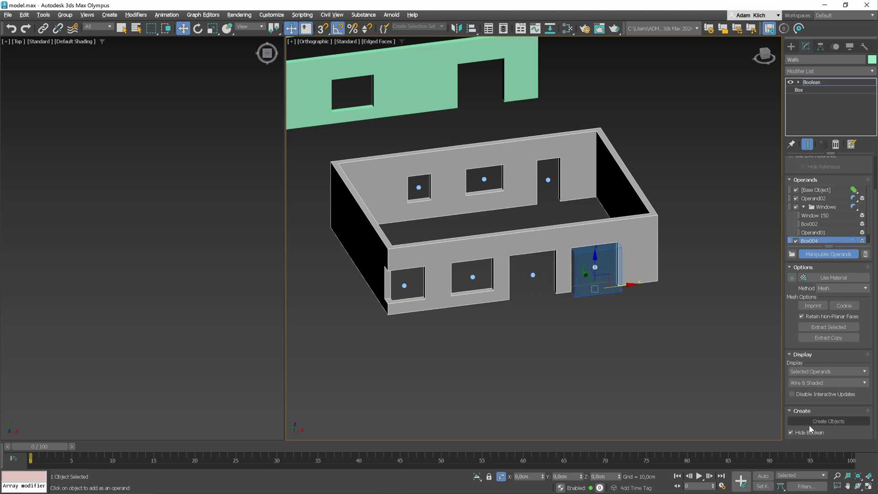
{"action": "left_click", "coordinate": [818, 422]}
{"action": "left_click", "coordinate": [590, 222]}
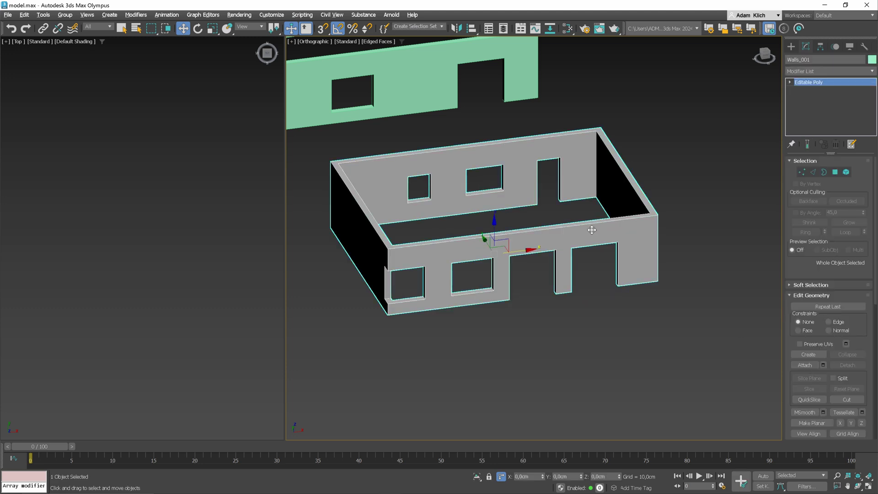
{"action": "key", "text": "ctrl+z"}
- Select the Box004_Copy operand and view the extract, rename, cut, paste and create commands available for it
{"action": "scroll", "coordinate": [837, 287], "scroll_direction": "down", "scroll_amount": 2}
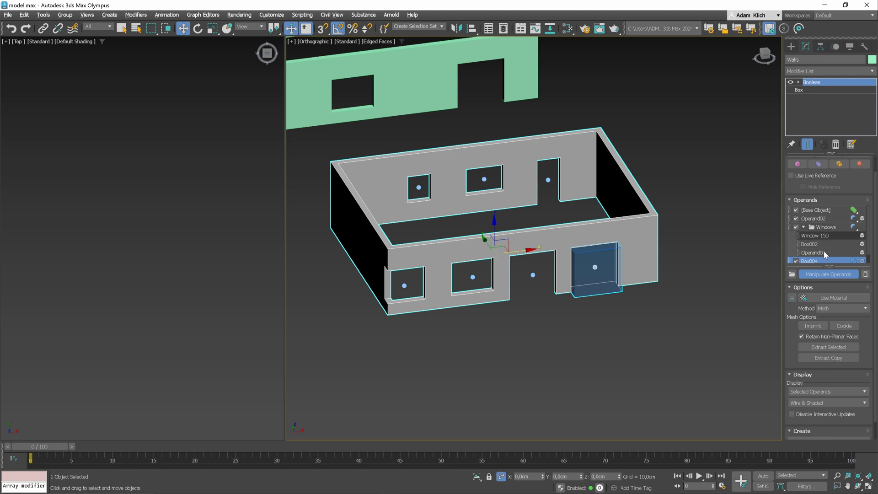
{"action": "left_click", "coordinate": [814, 260]}
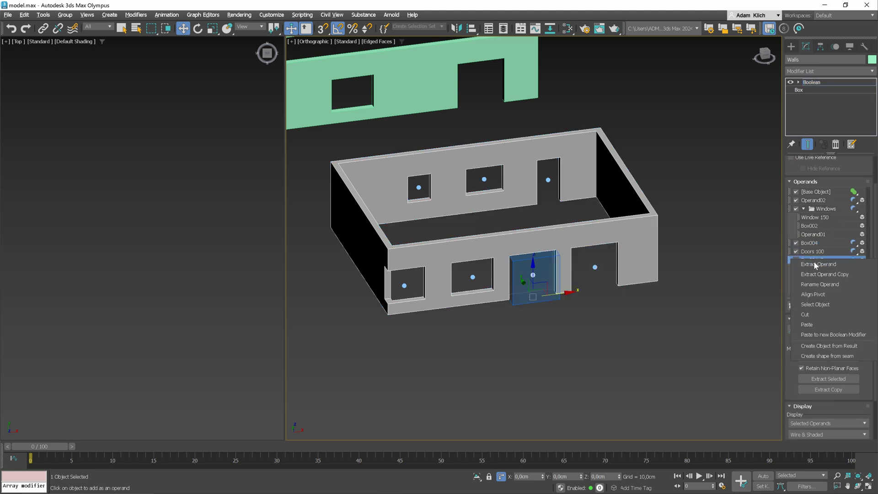
{"action": "right_click", "coordinate": [813, 261]}
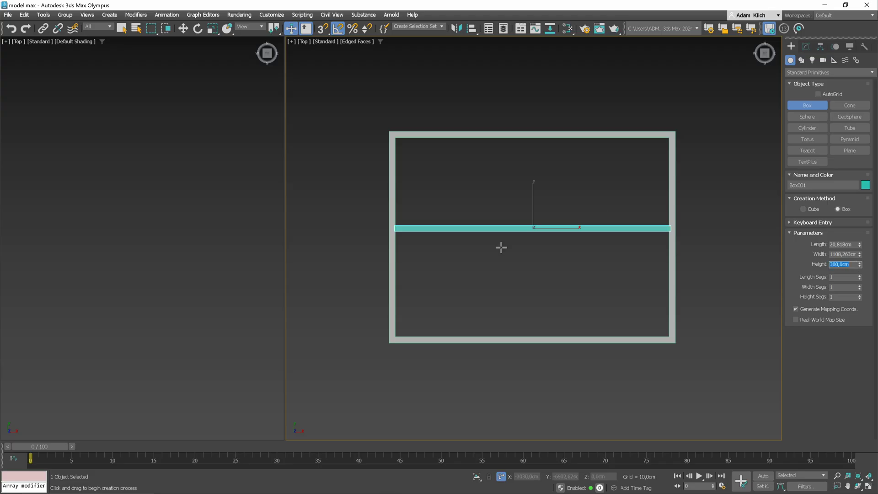
- Draw a second partition box from the central partition to the front wall and assign Material #3 to both partitions
{"action": "left_click_drag", "start_coordinate": [520, 228], "coordinate": [528, 334]}
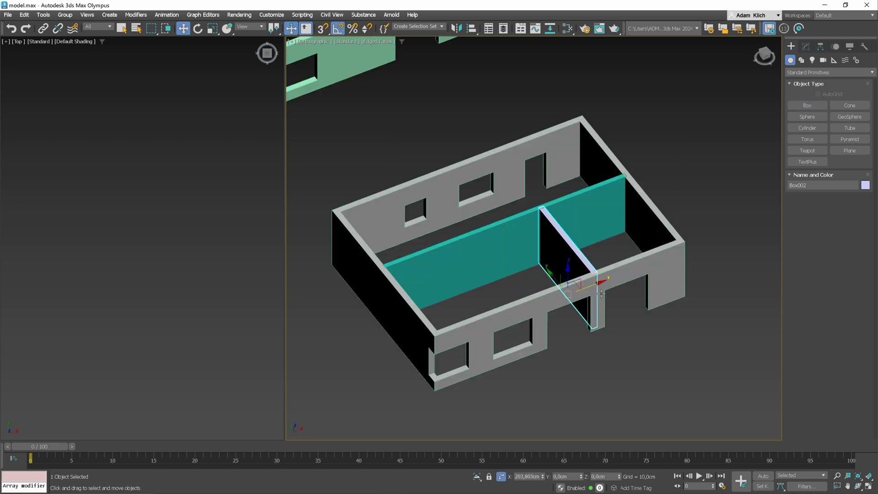
{"action": "left_click", "coordinate": [572, 257], "text": "ctrl"}
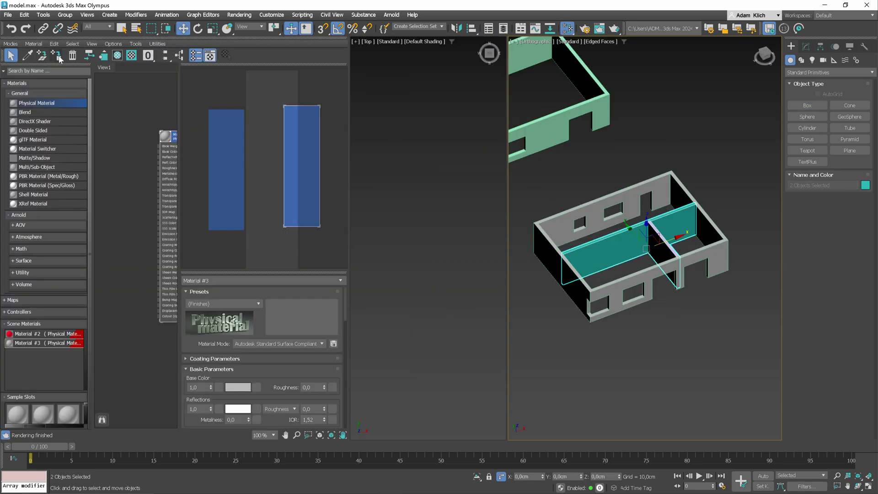
{"action": "left_click", "coordinate": [58, 56]}
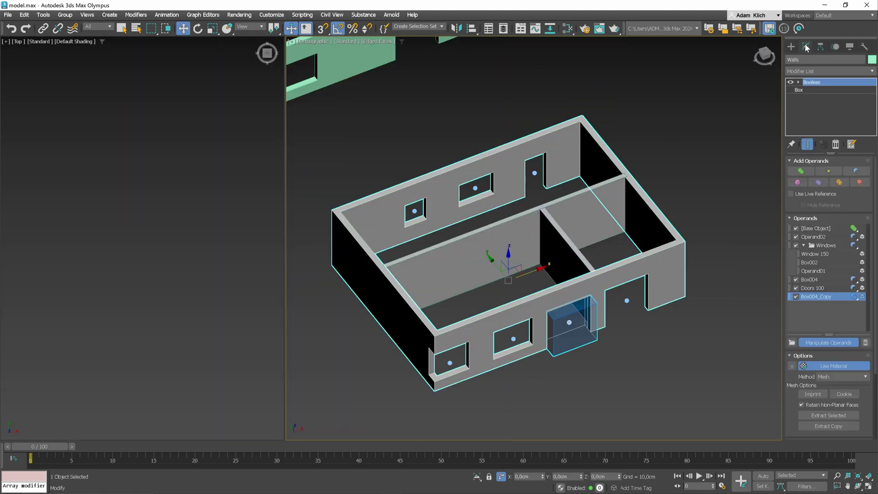
- Add both partition boxes to the walls' Boolean as Union operands
{"action": "left_click", "coordinate": [793, 172]}
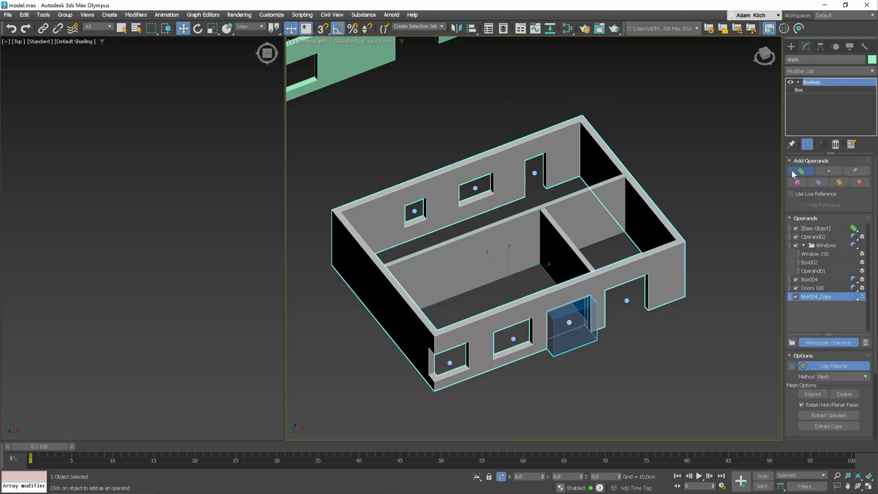
{"action": "left_click", "coordinate": [565, 256]}
{"action": "left_click", "coordinate": [595, 202]}
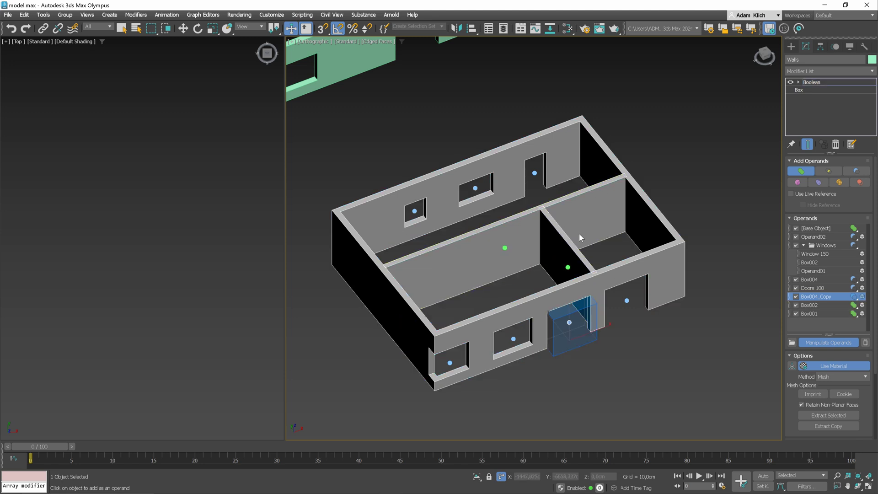
- Select the short Box002 partition operand and move it along the central partition toward the door at the wall's end
{"action": "left_click", "coordinate": [568, 275]}
{"action": "key", "text": "w"}
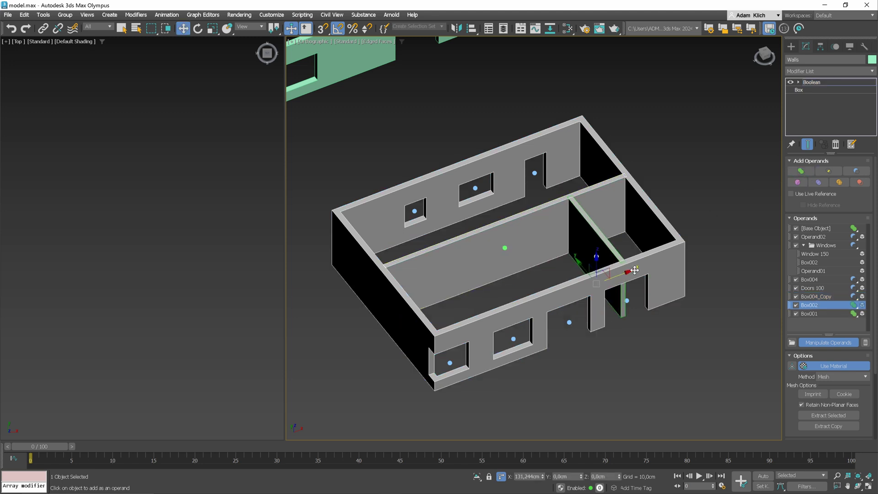